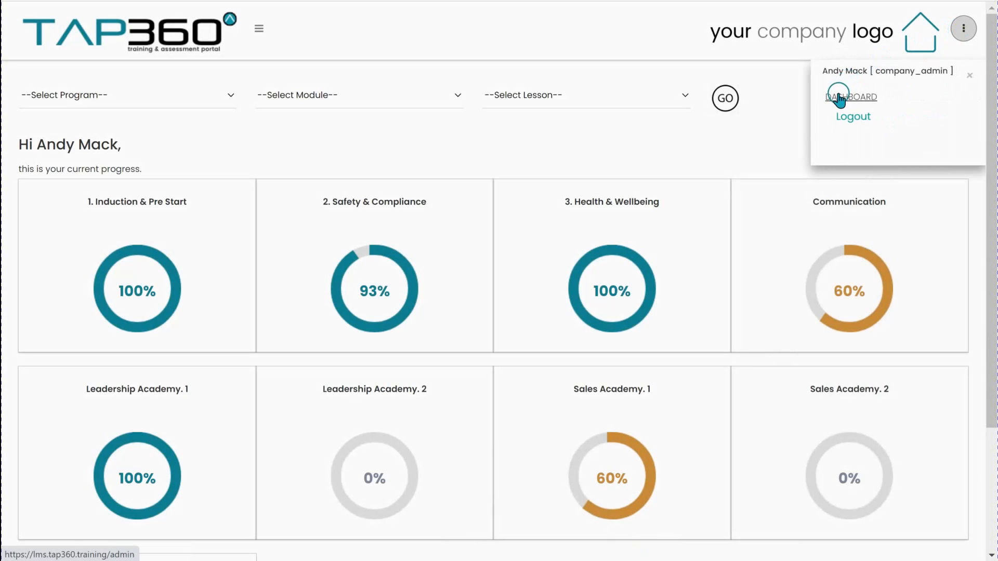
Create a new published program titled Demo from the admin dashboard, leaving its description blank.
{"action": "left_click", "coordinate": [838, 97]}
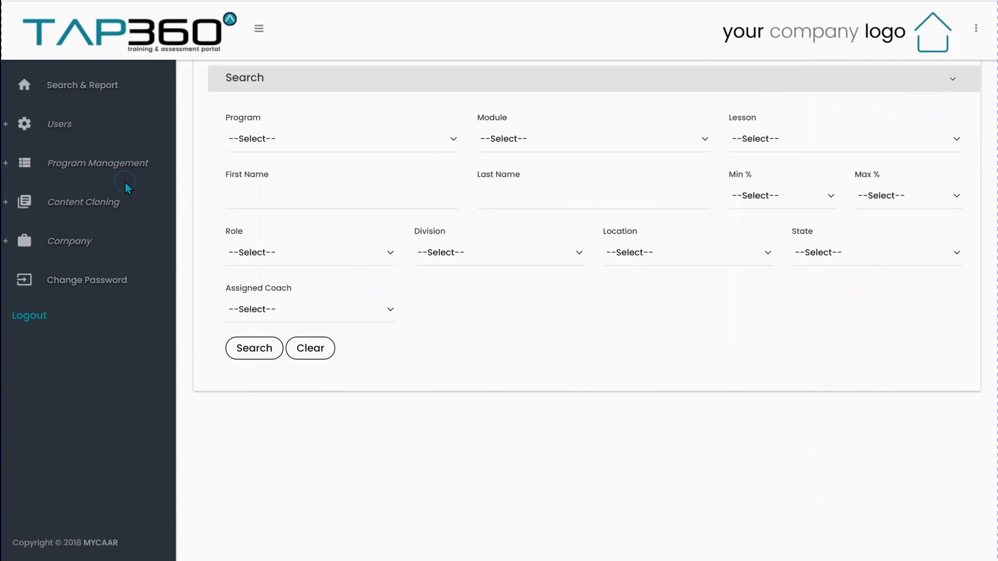
{"action": "left_click", "coordinate": [115, 171]}
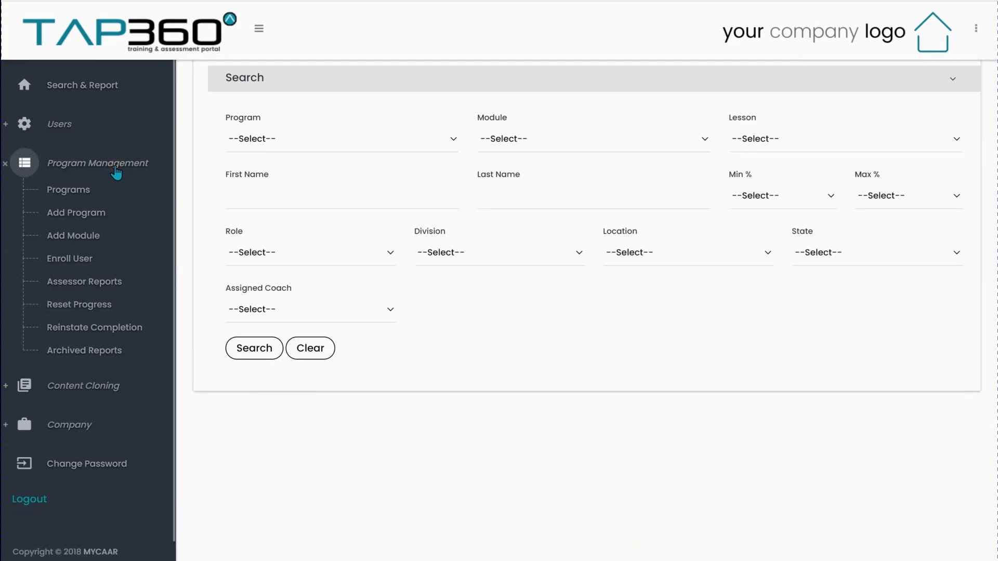
{"action": "left_click", "coordinate": [60, 219]}
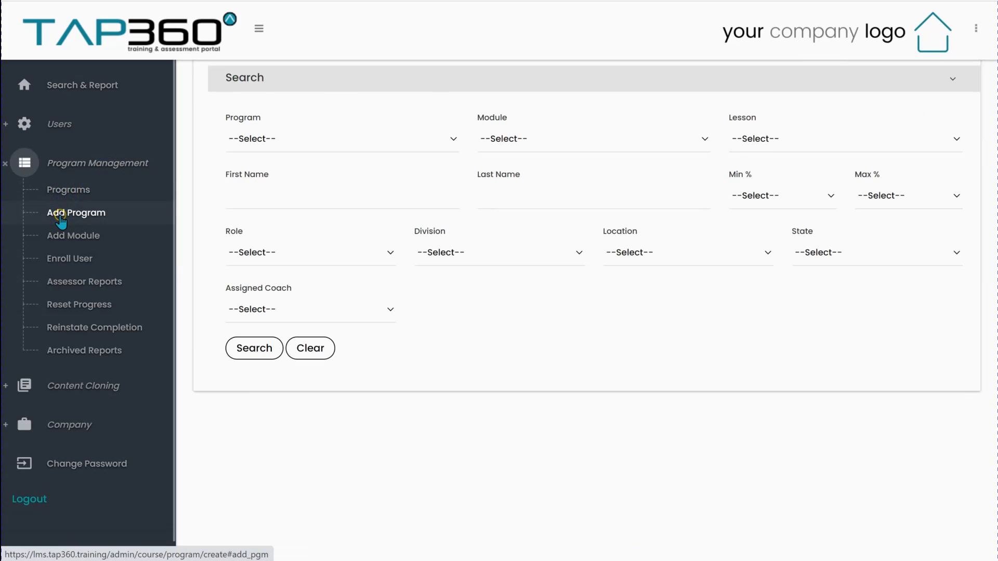
{"action": "left_click", "coordinate": [232, 166]}
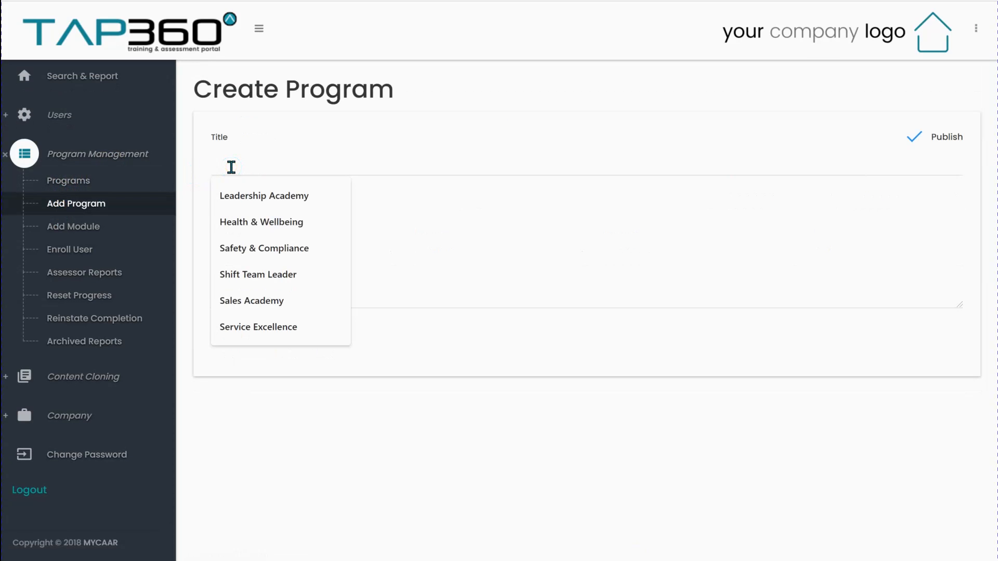
{"action": "type", "text": "demo"}
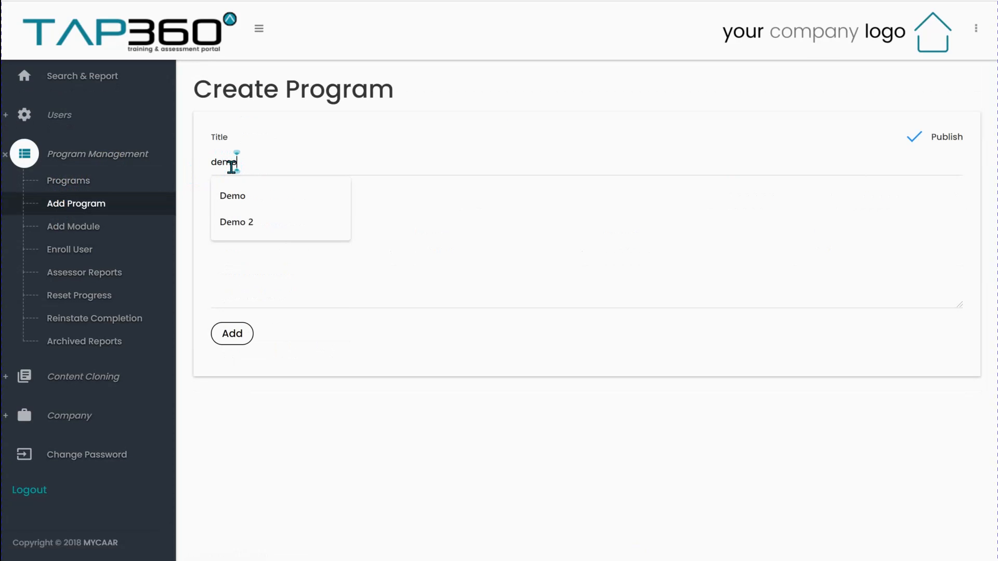
{"action": "left_click", "coordinate": [241, 204]}
{"action": "left_click", "coordinate": [232, 333]}
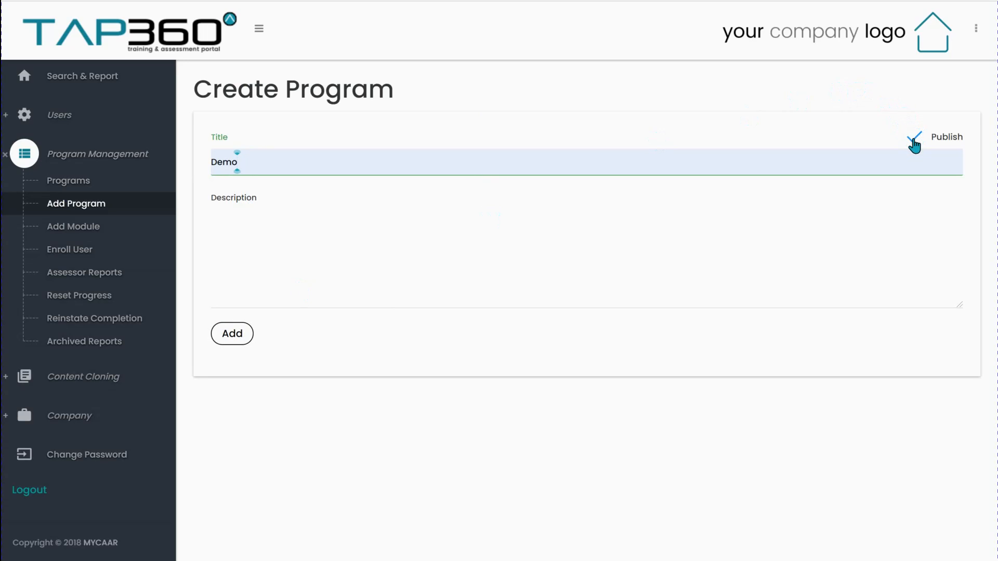
{"action": "left_click", "coordinate": [914, 141]}
{"action": "left_click", "coordinate": [915, 141]}
{"action": "left_click", "coordinate": [243, 335]}
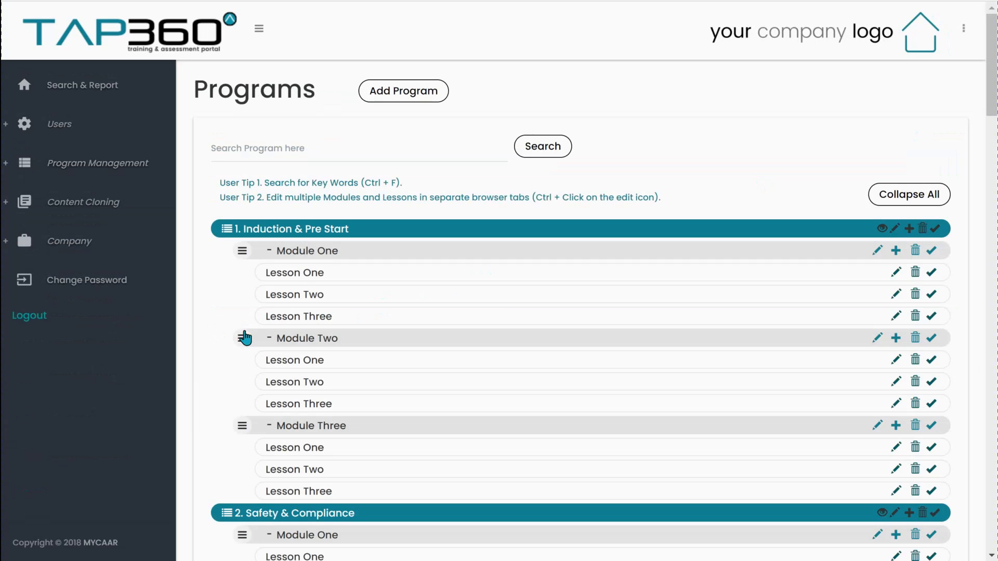
Search the program list for demo.
{"action": "left_click", "coordinate": [305, 151]}
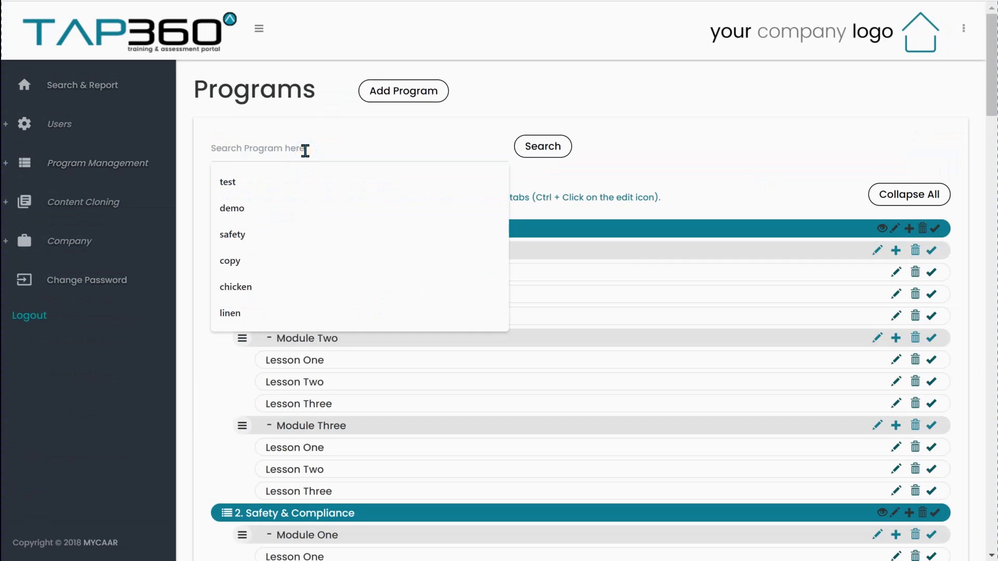
{"action": "type", "text": "demo"}
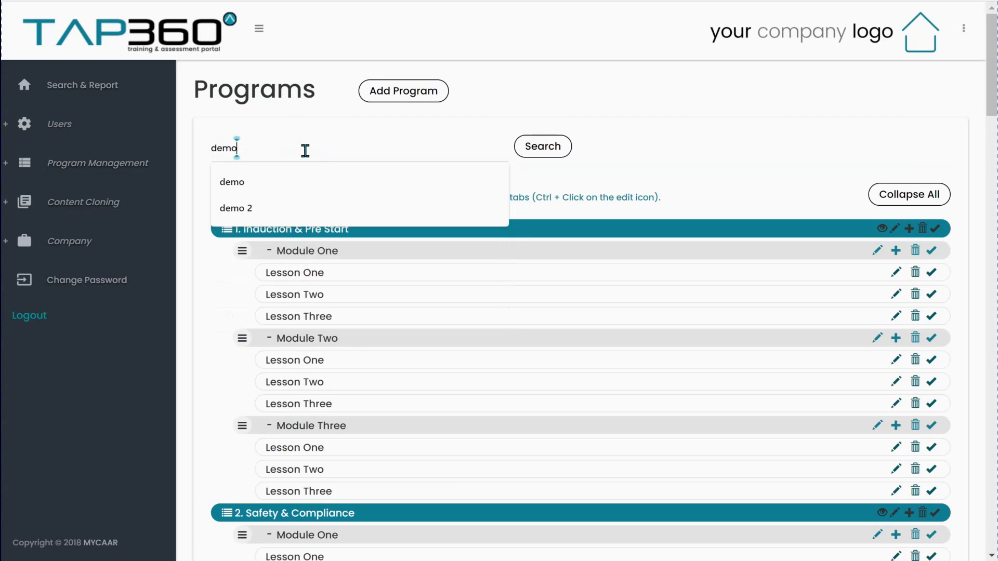
{"action": "key", "text": "Return"}
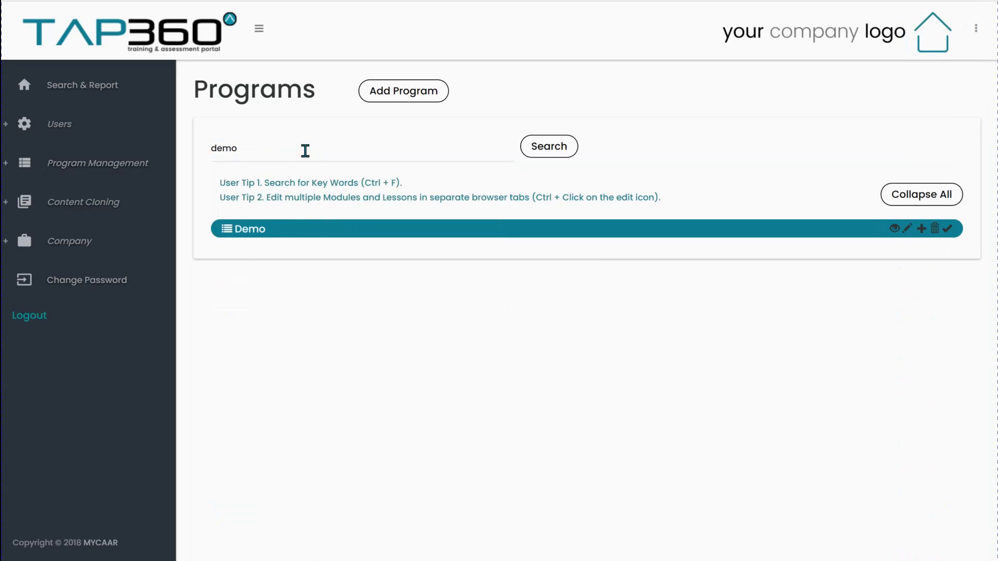
{"action": "left_click", "coordinate": [497, 230]}
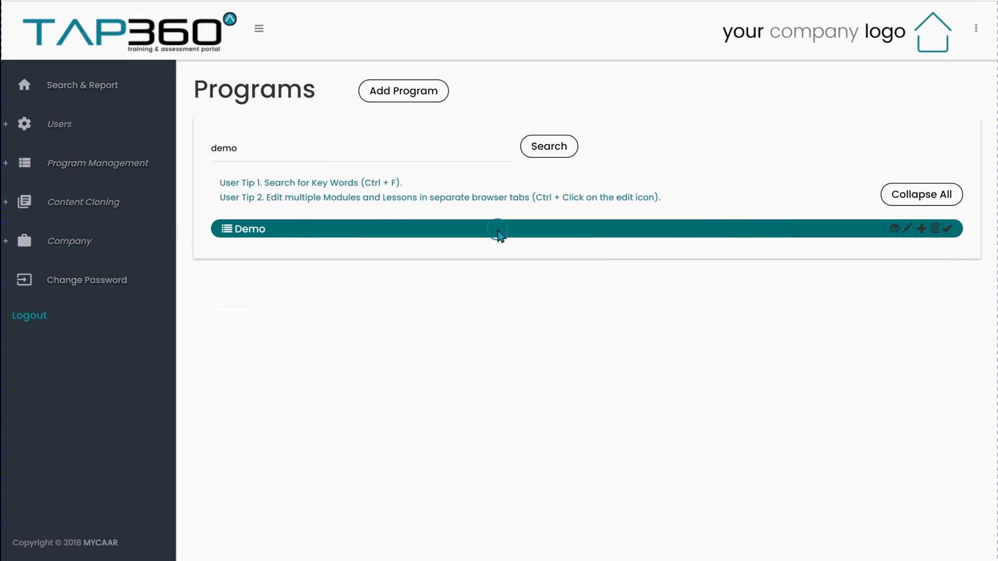
Add a published module named Module One, assign it to the Demo program, and save it.
{"action": "left_click", "coordinate": [78, 161]}
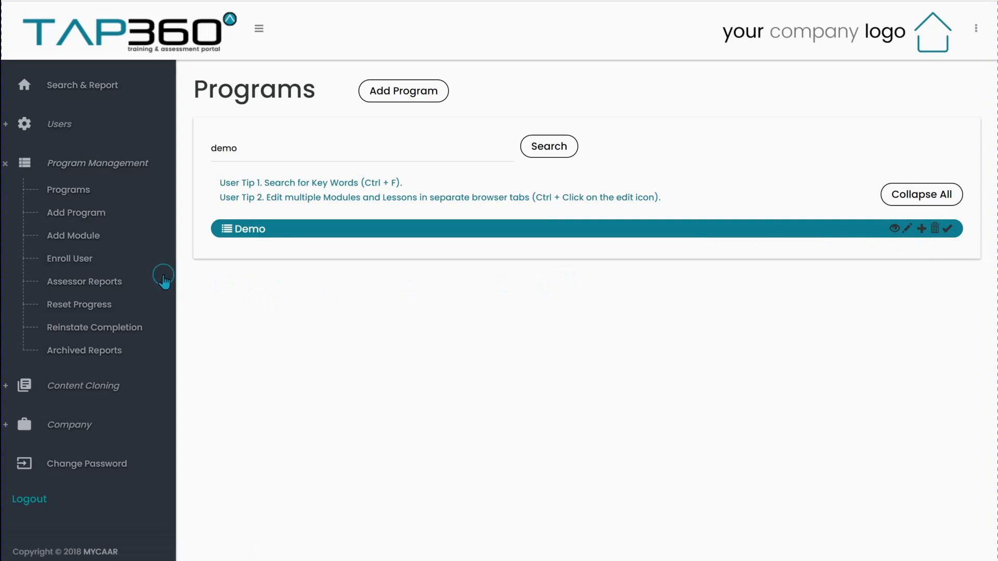
{"action": "left_click", "coordinate": [67, 238]}
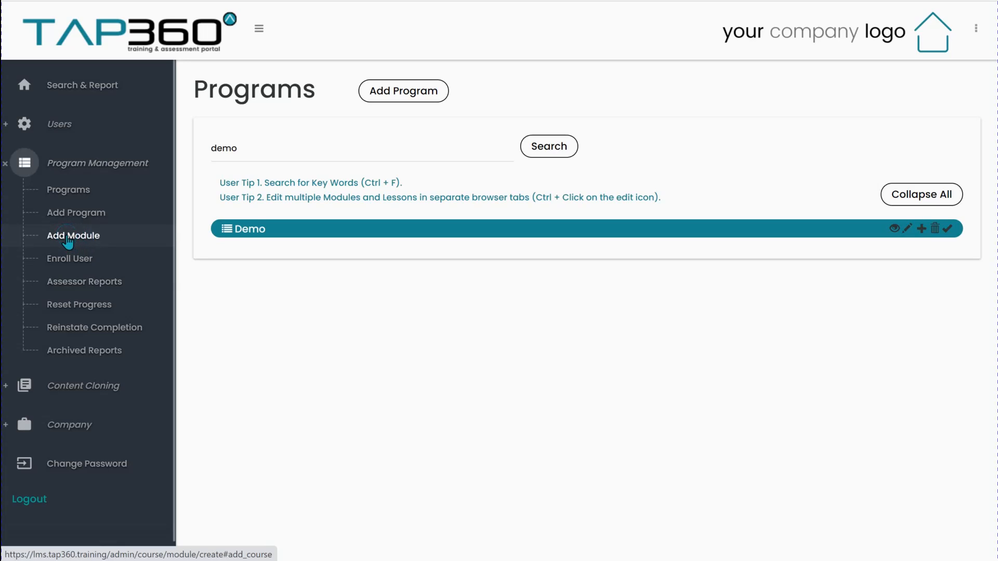
{"action": "left_click", "coordinate": [78, 239]}
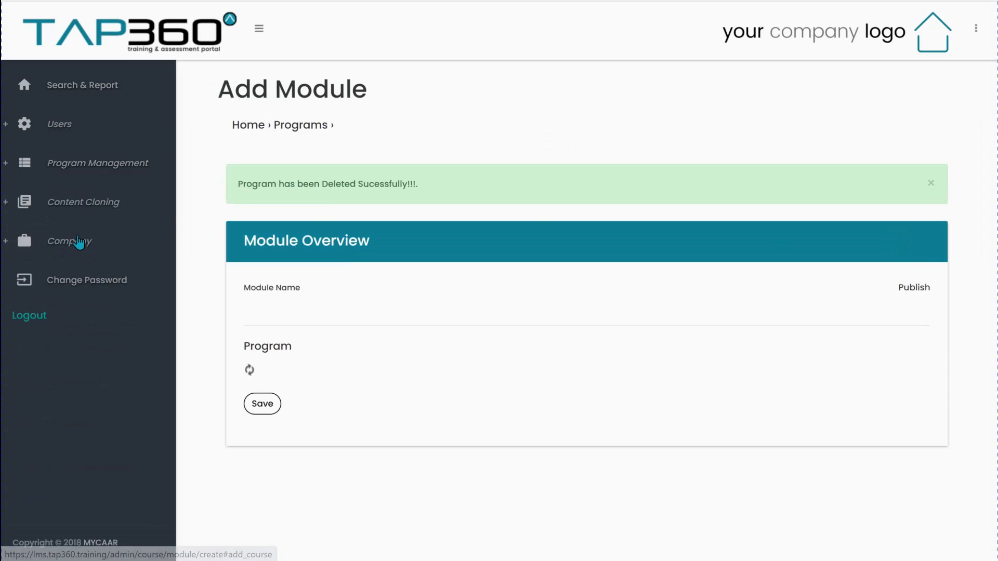
{"action": "left_click", "coordinate": [285, 289]}
{"action": "left_click", "coordinate": [276, 370]}
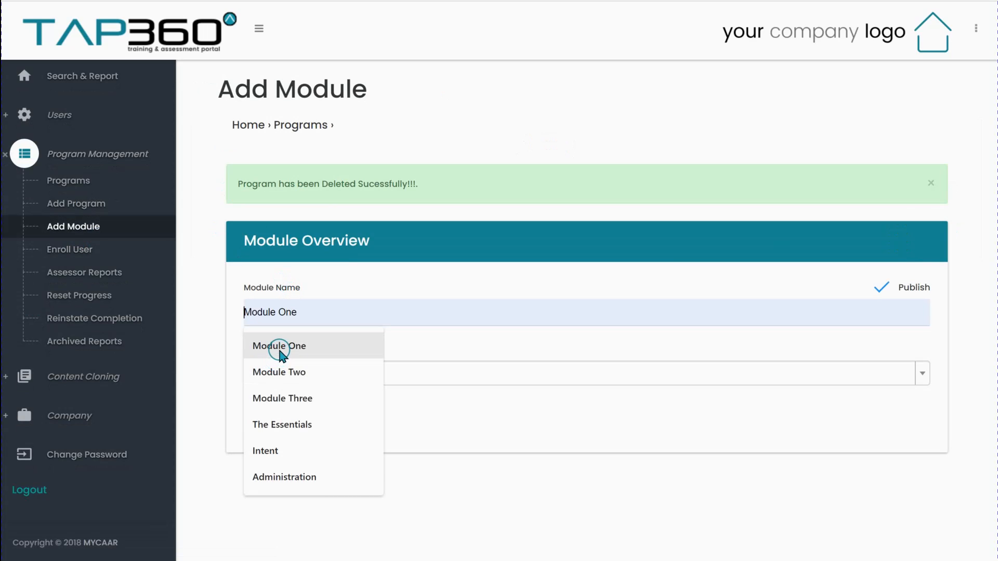
{"action": "left_click", "coordinate": [276, 346]}
{"action": "left_click", "coordinate": [275, 379]}
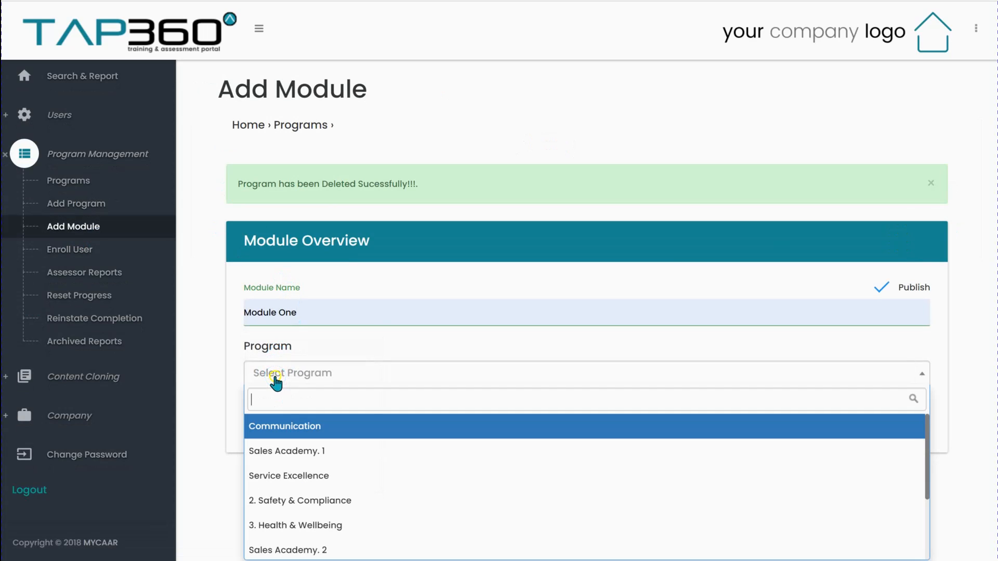
{"action": "type", "text": "demo"}
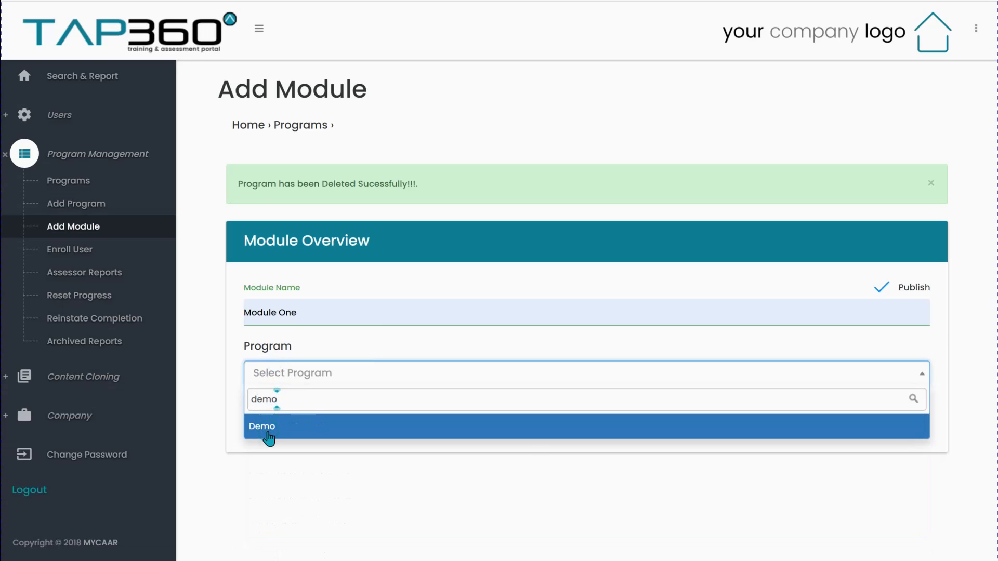
{"action": "left_click", "coordinate": [267, 434]}
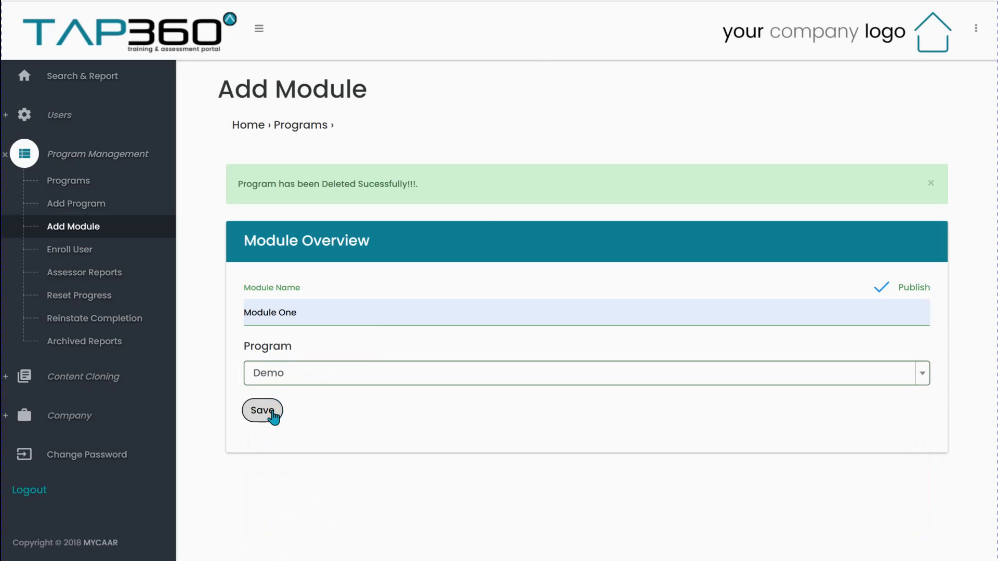
{"action": "left_click", "coordinate": [263, 410]}
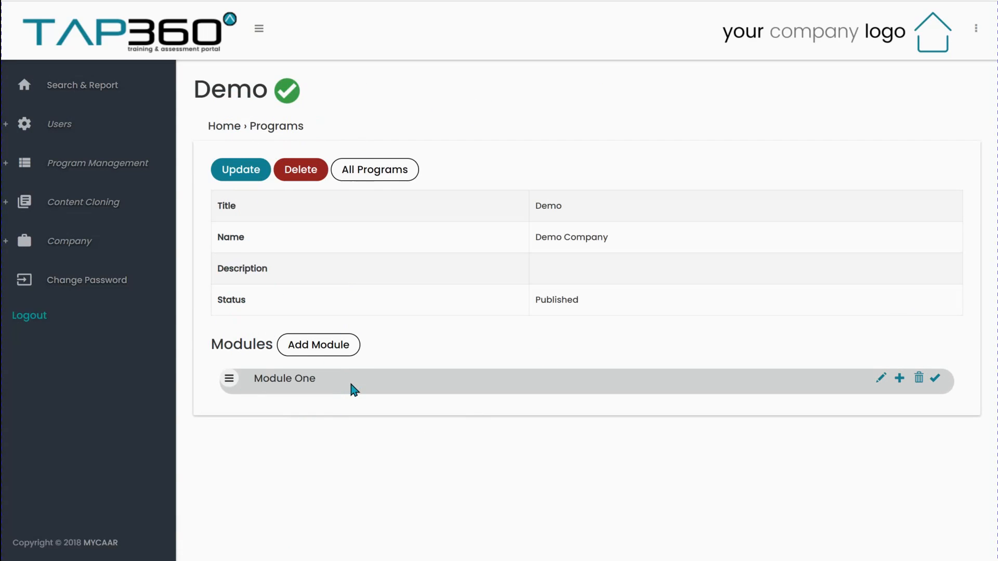
Add a module named Module Two to the Demo program and save it.
{"action": "left_click", "coordinate": [333, 346]}
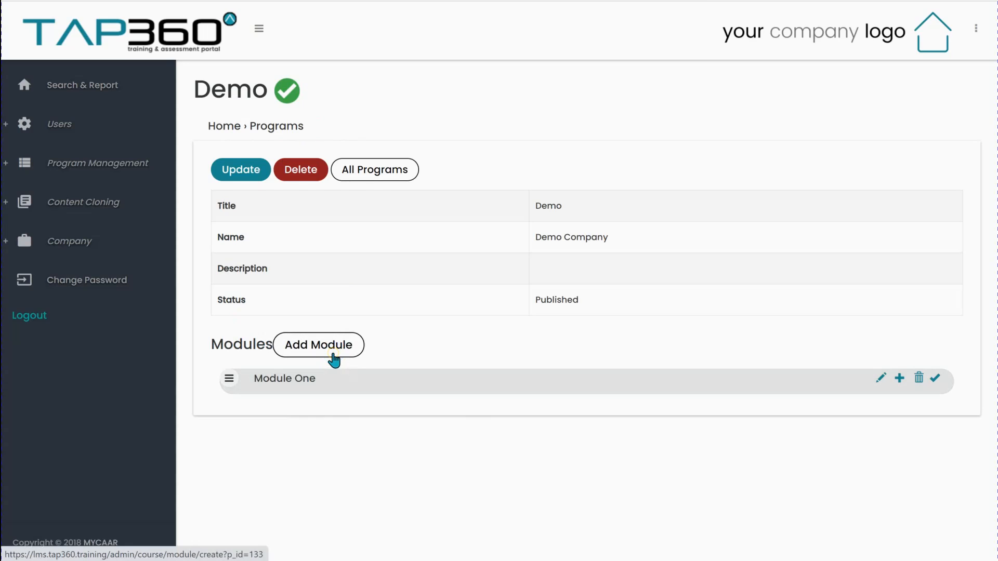
{"action": "left_click", "coordinate": [254, 256]}
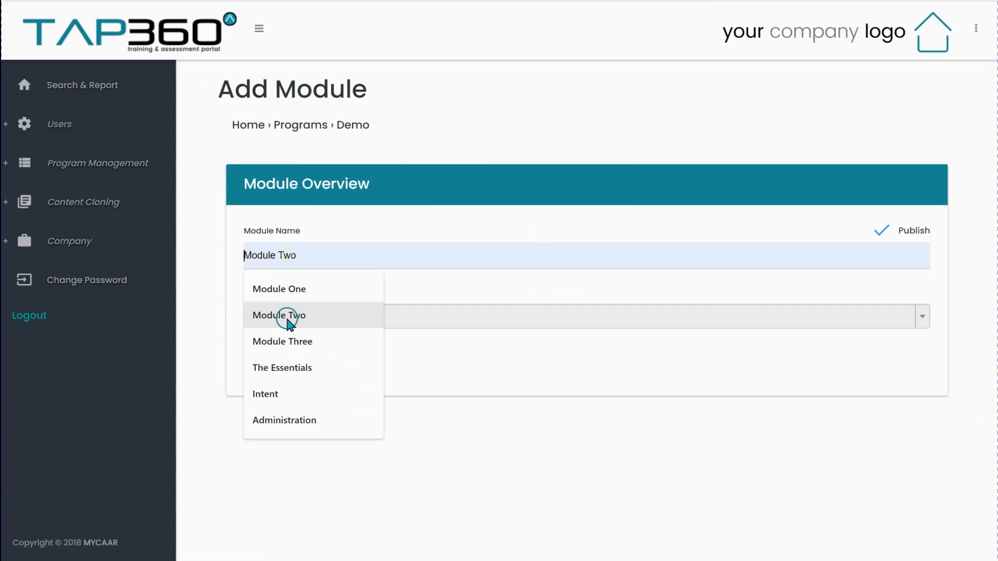
{"action": "left_click", "coordinate": [288, 323]}
{"action": "left_click", "coordinate": [269, 354]}
{"action": "left_click", "coordinate": [263, 353]}
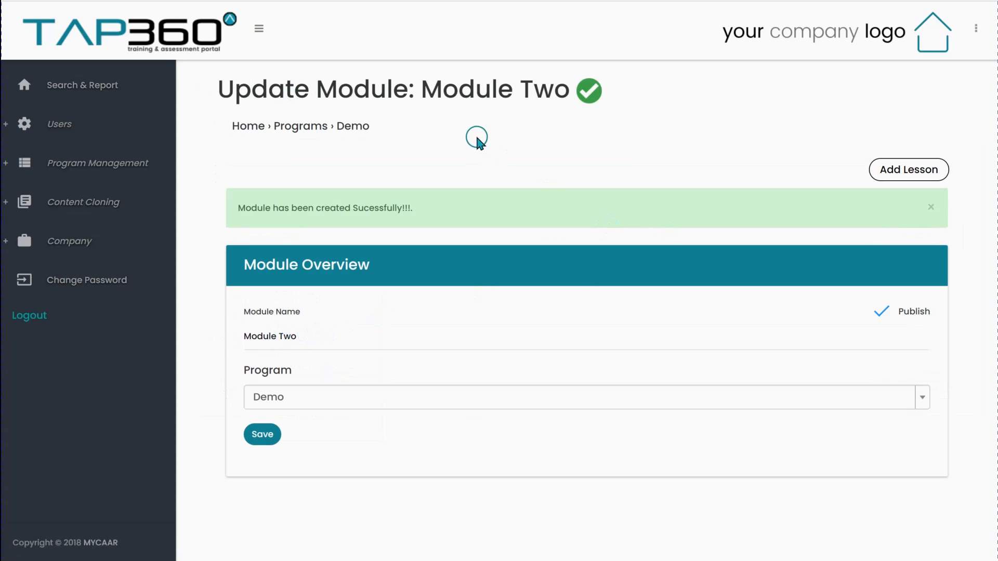
Return to the Demo program, add a module named Module Three, and save it.
{"action": "left_click", "coordinate": [355, 128]}
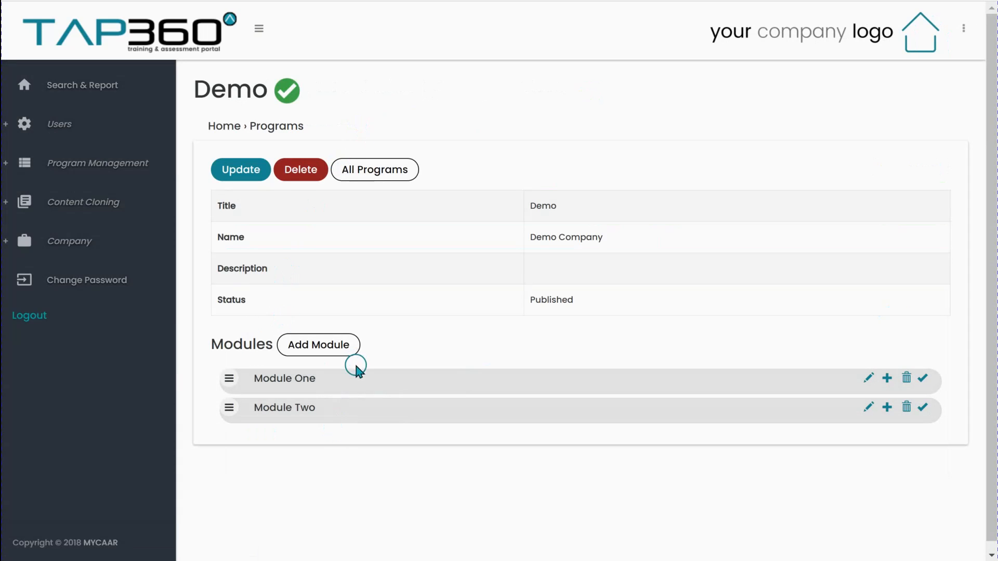
{"action": "left_click", "coordinate": [323, 346]}
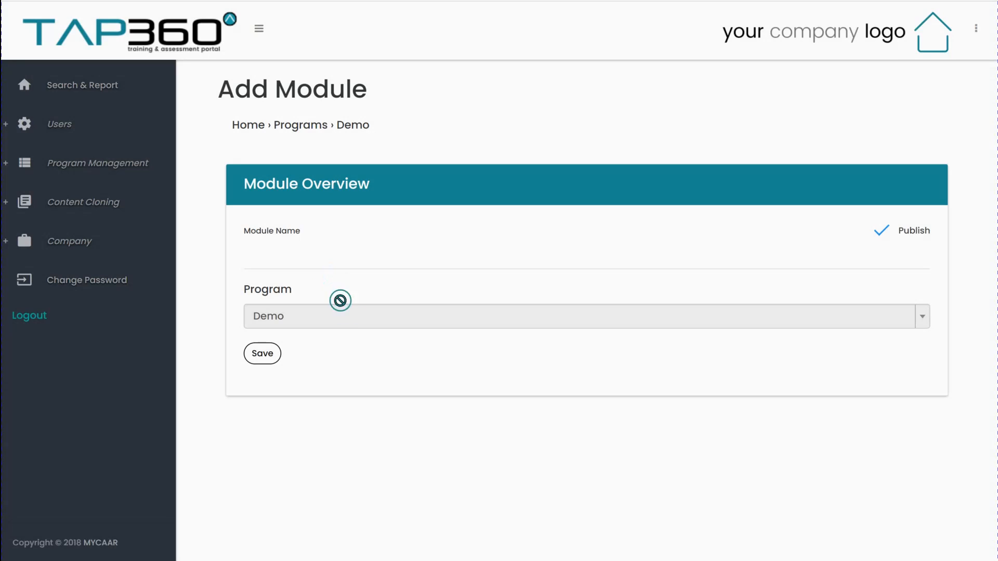
{"action": "left_click", "coordinate": [283, 263]}
{"action": "left_click", "coordinate": [278, 342]}
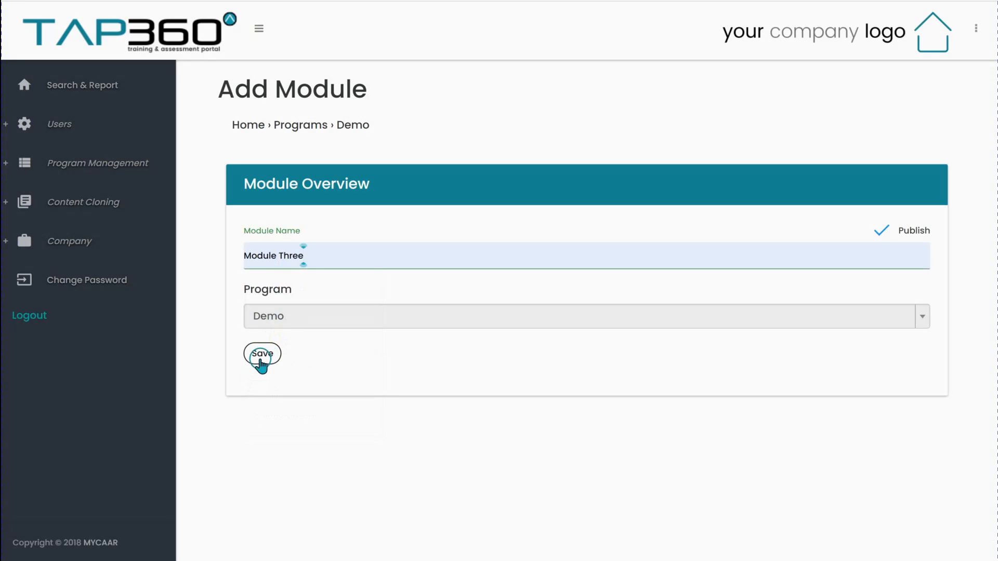
{"action": "left_click", "coordinate": [260, 359]}
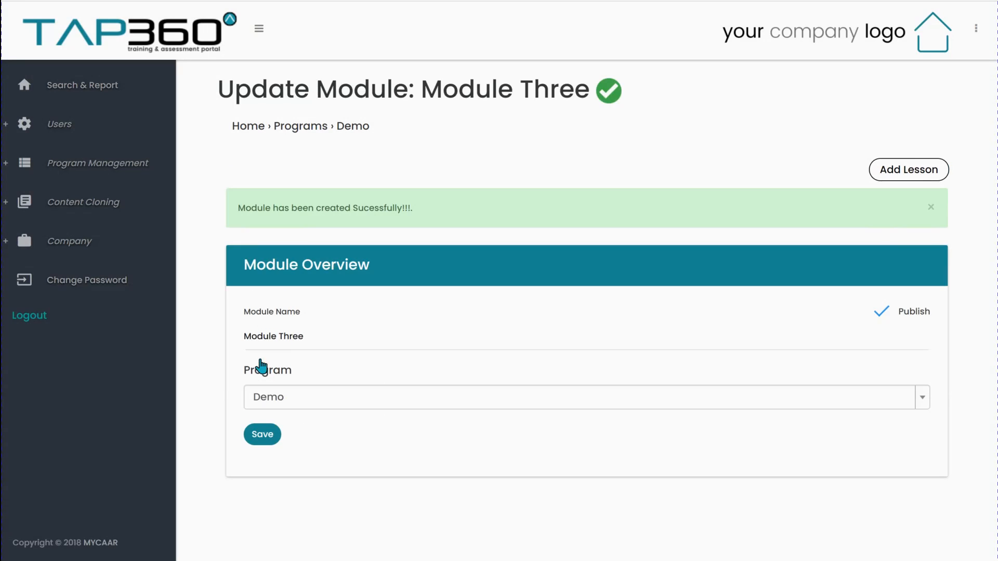
Return to the Demo program and start a new lesson in Module One titled Lesson One.
{"action": "left_click", "coordinate": [367, 159]}
{"action": "left_click", "coordinate": [344, 129]}
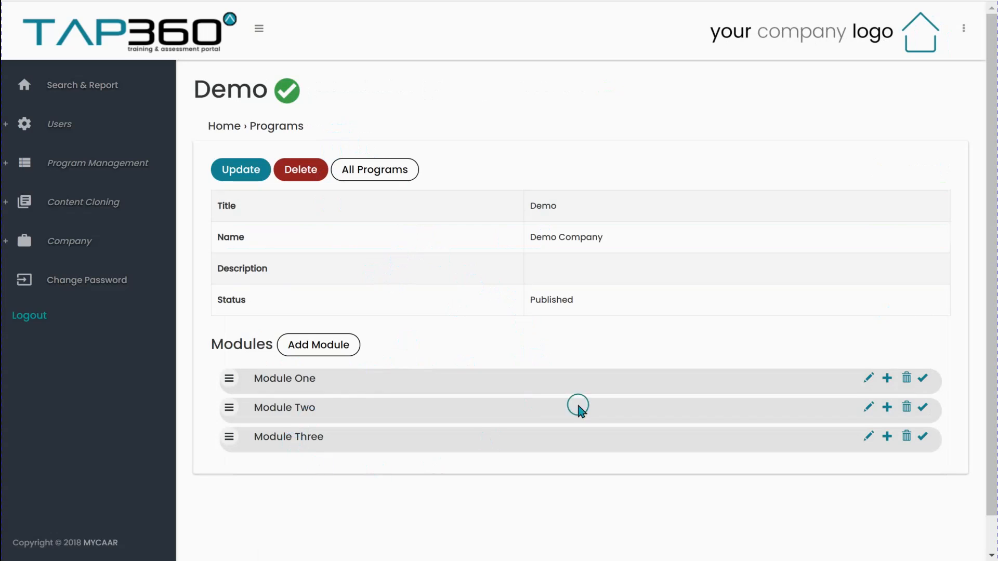
{"action": "left_click", "coordinate": [885, 385]}
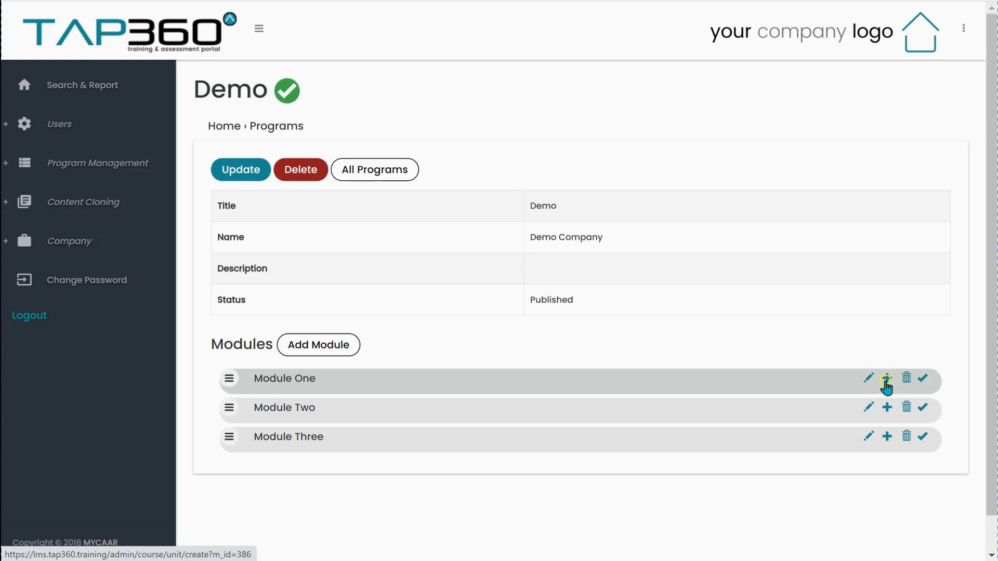
{"action": "left_click", "coordinate": [418, 258]}
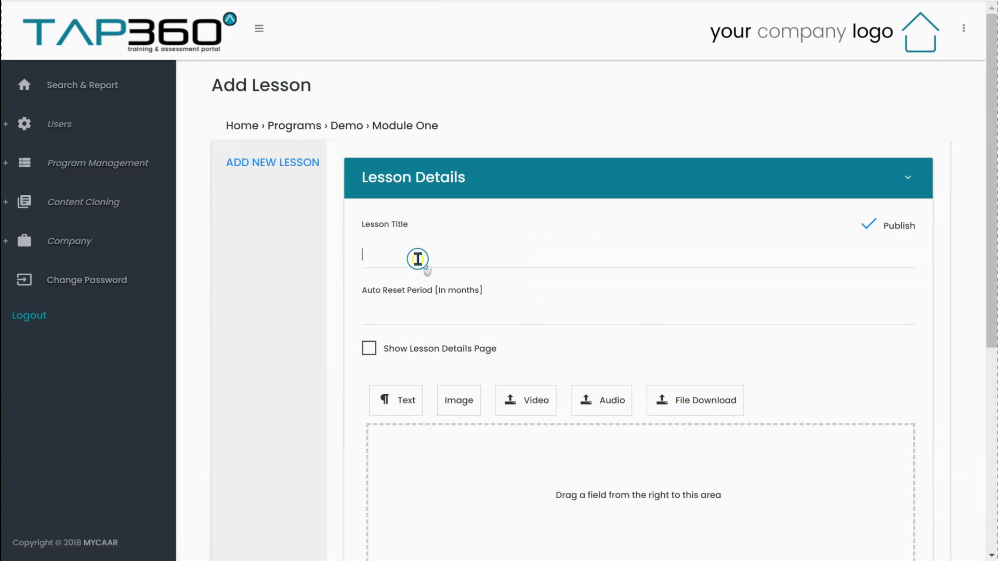
{"action": "type", "text": "Lesson One"}
Turn off publishing for the new lesson, enable Show Lesson Details Page, and save the lesson.
{"action": "left_click", "coordinate": [864, 223]}
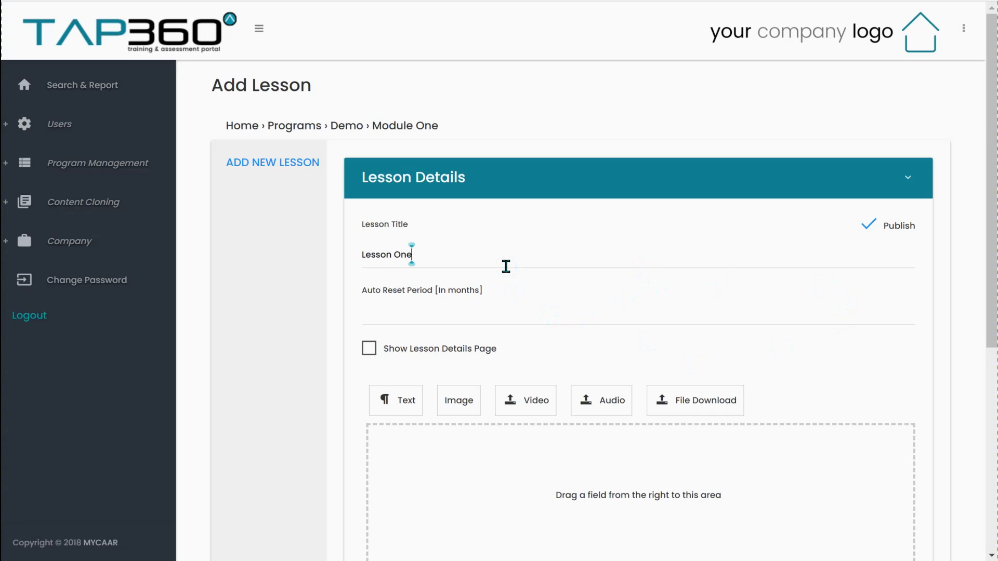
{"action": "left_click", "coordinate": [867, 227]}
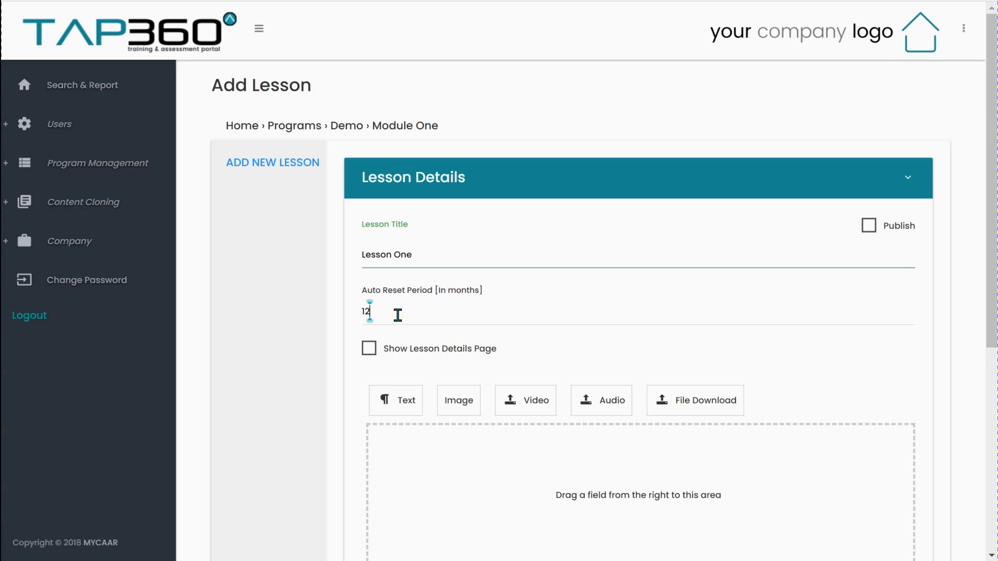
{"action": "left_click", "coordinate": [369, 349]}
{"action": "scroll", "coordinate": [507, 436], "scroll_direction": "down", "scroll_amount": 3}
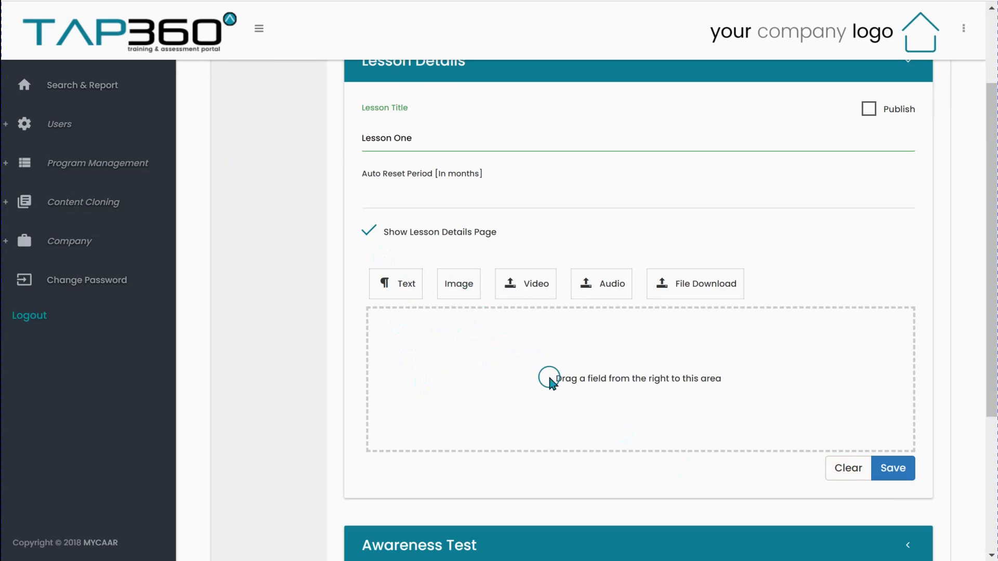
{"action": "left_click", "coordinate": [894, 467]}
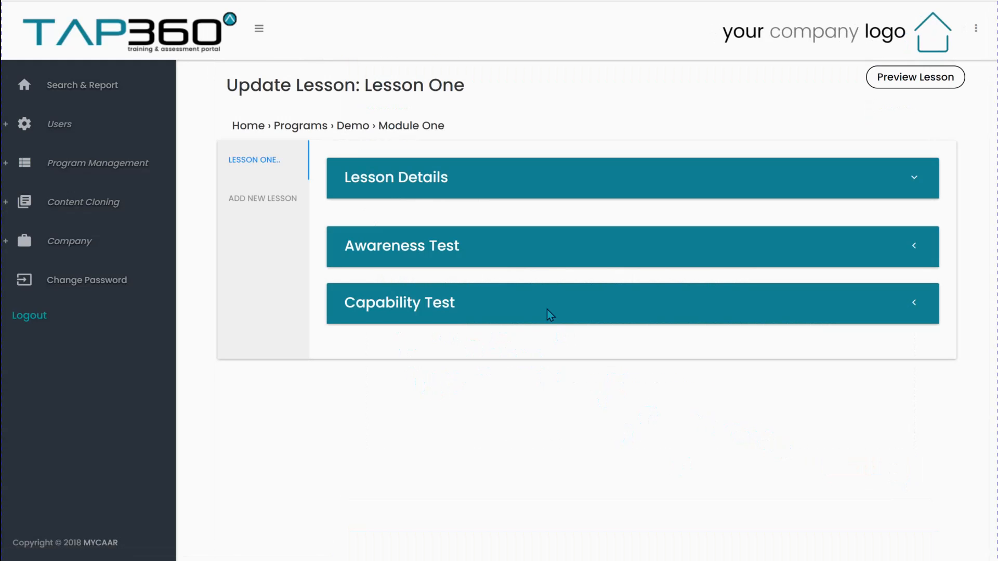
Add a lesson titled Lesson Two to Module One with Show Lesson Details Page enabled, and save it.
{"action": "left_click", "coordinate": [288, 196]}
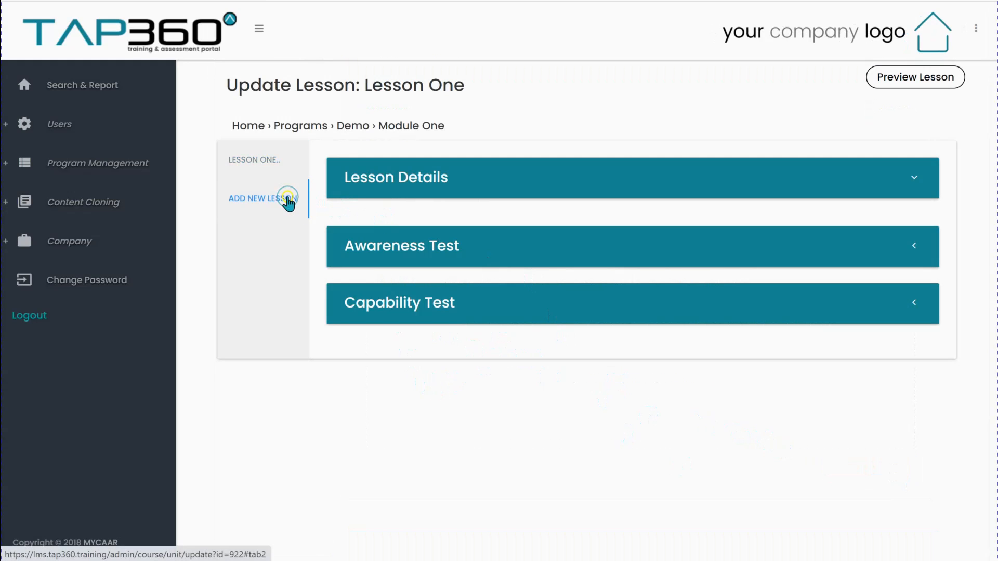
{"action": "left_click", "coordinate": [385, 228]}
{"action": "left_click", "coordinate": [393, 245]}
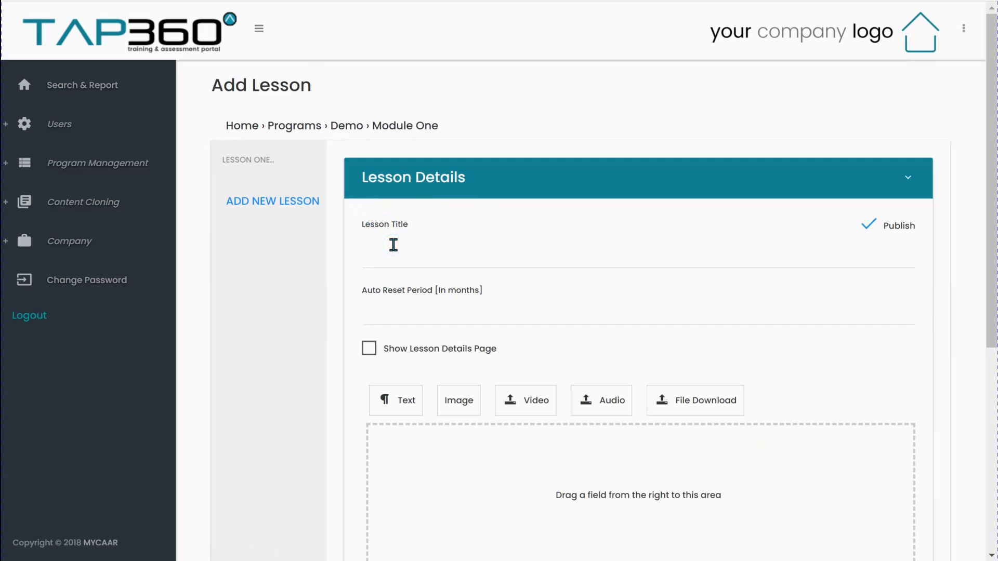
{"action": "type", "text": "Lesson Two"}
{"action": "left_click", "coordinate": [369, 349]}
{"action": "scroll", "coordinate": [520, 385], "scroll_direction": "down", "scroll_amount": 3}
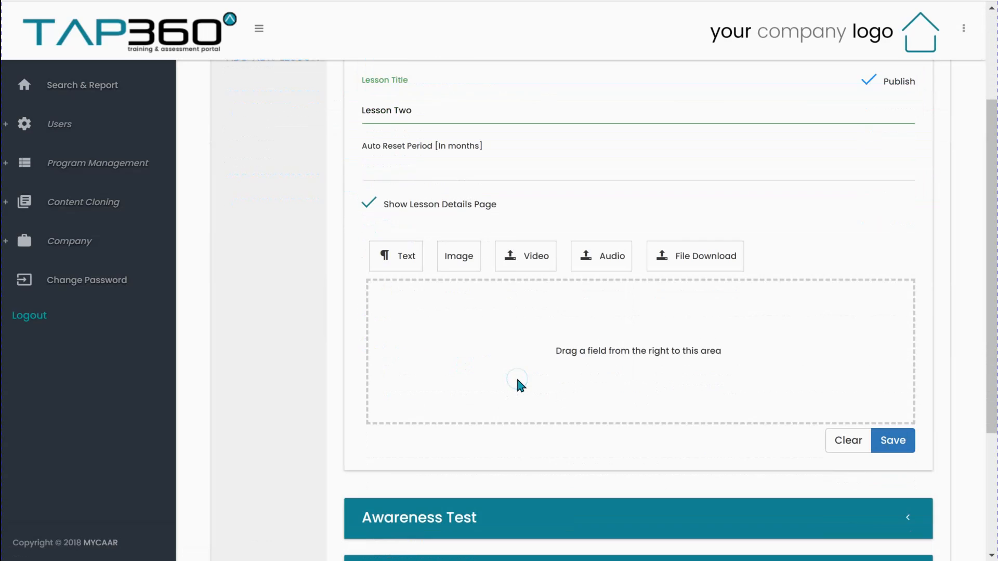
{"action": "left_click", "coordinate": [896, 422]}
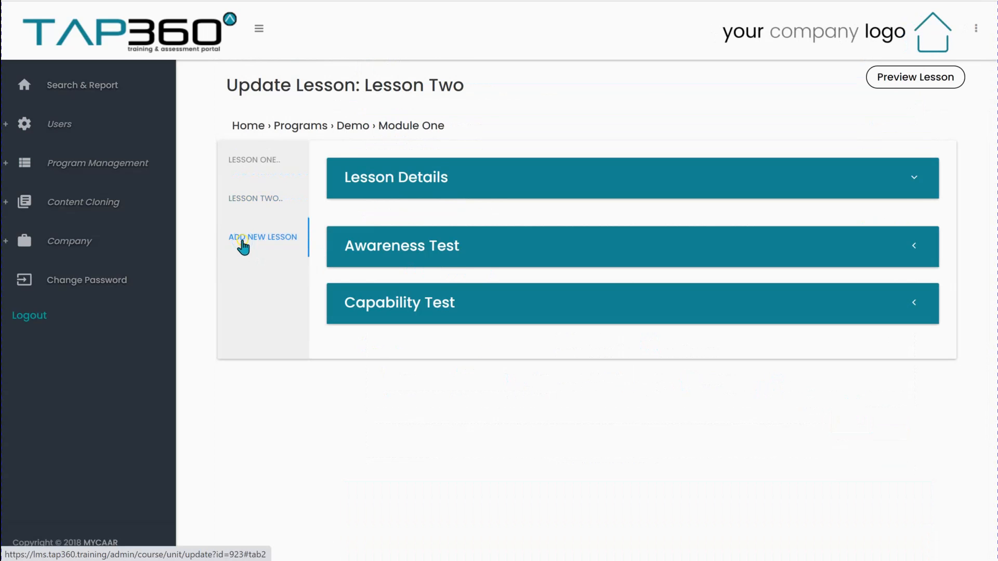
Add a lesson titled Lesson Three to Module One with Show Lesson Details Page enabled, and save it.
{"action": "left_click", "coordinate": [243, 244]}
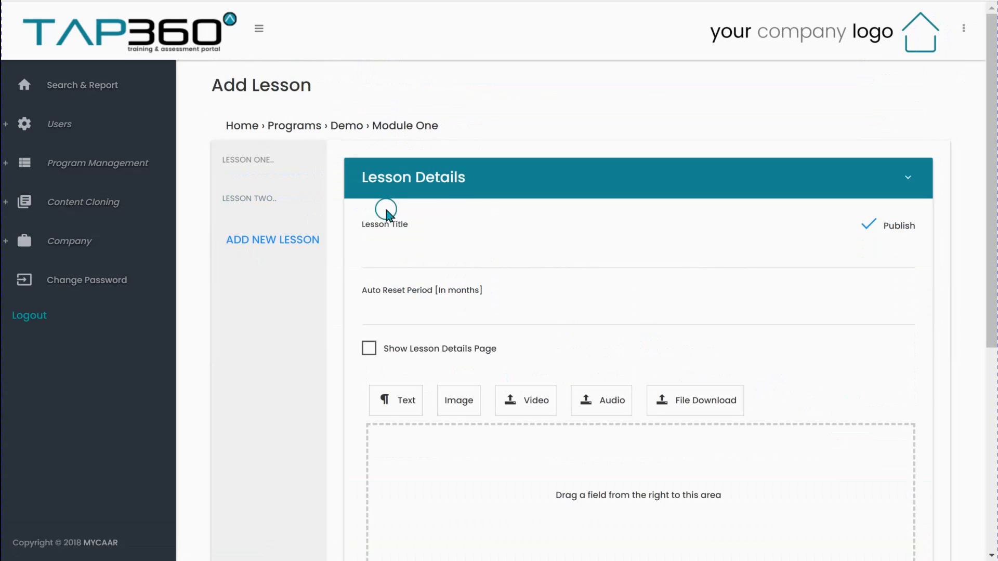
{"action": "left_click", "coordinate": [374, 242]}
{"action": "left_click", "coordinate": [369, 349]}
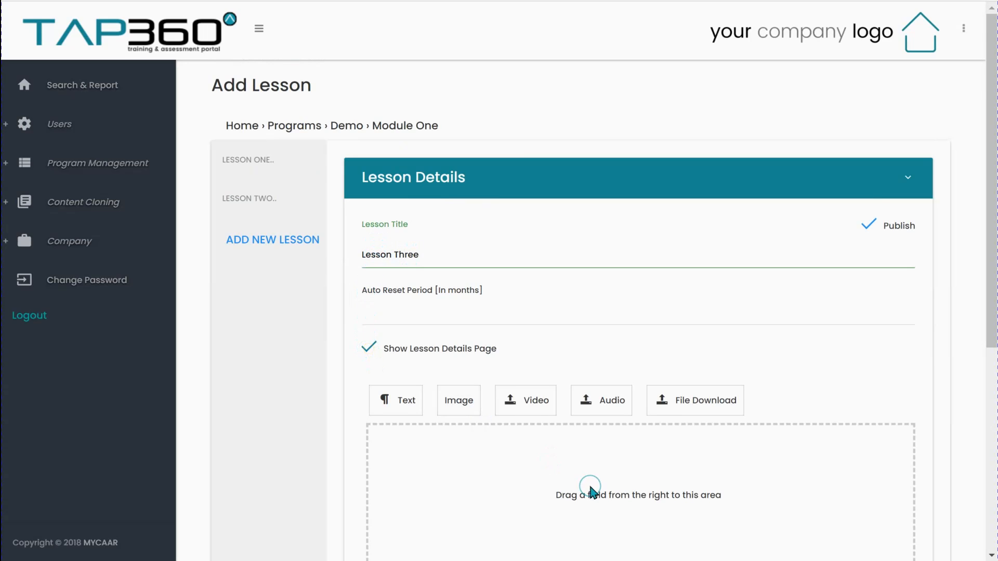
{"action": "scroll", "coordinate": [594, 493], "scroll_direction": "down", "scroll_amount": 3}
{"action": "left_click", "coordinate": [884, 455]}
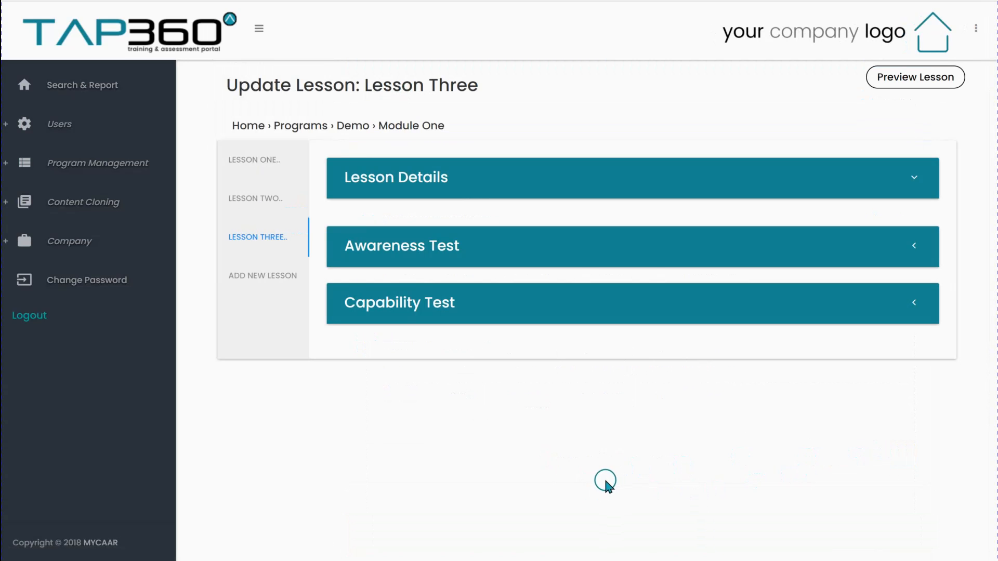
Preview Lesson Three's Learning Page and Awareness Test Page, and return to the lesson editor.
{"action": "left_click", "coordinate": [928, 83]}
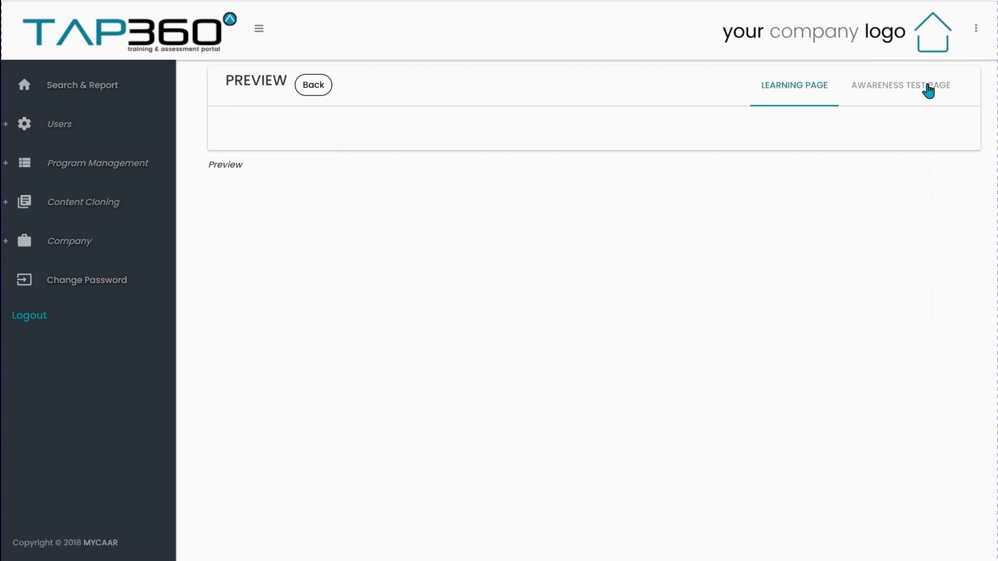
{"action": "left_click", "coordinate": [816, 90]}
{"action": "left_click", "coordinate": [938, 87]}
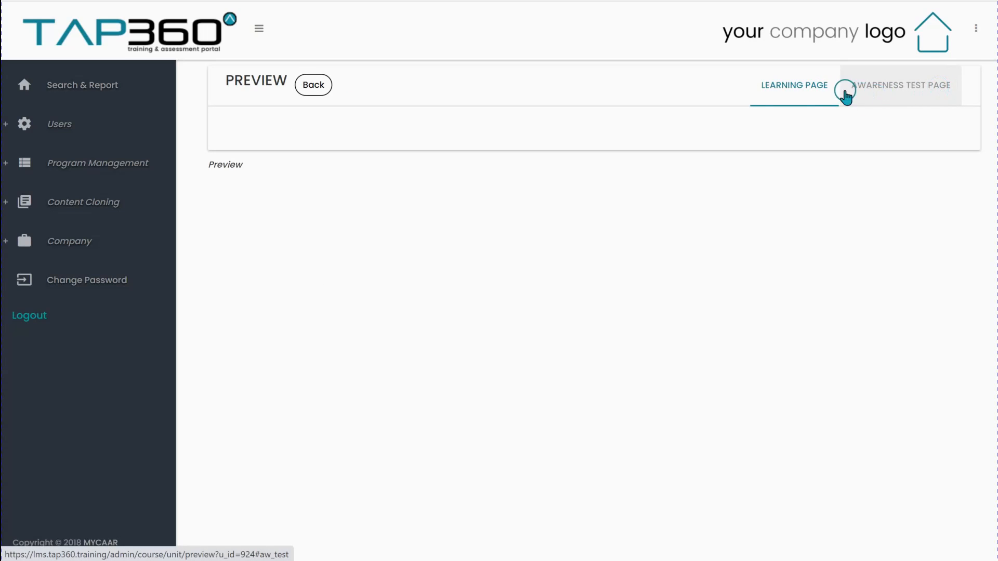
{"action": "left_click", "coordinate": [812, 91]}
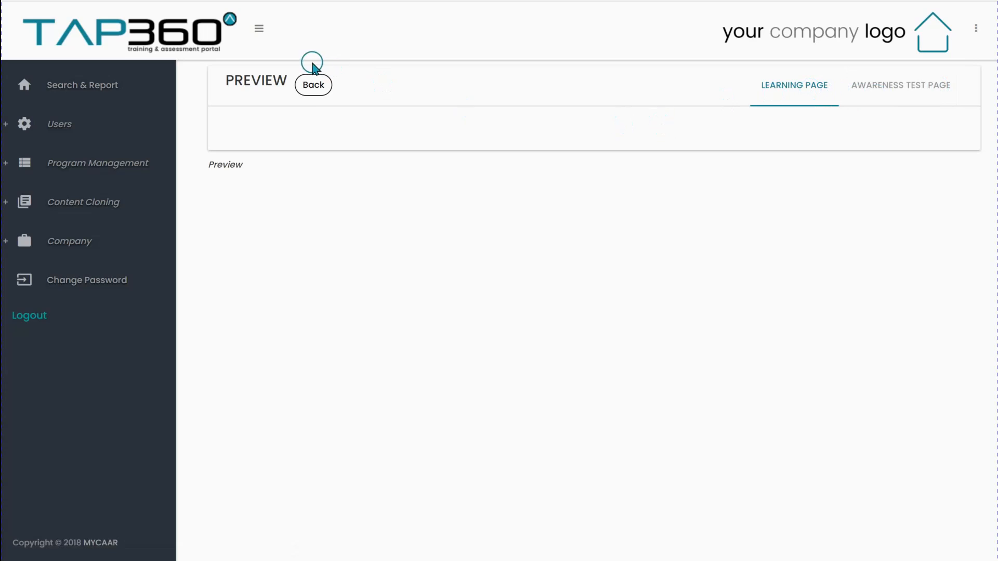
{"action": "left_click", "coordinate": [312, 94]}
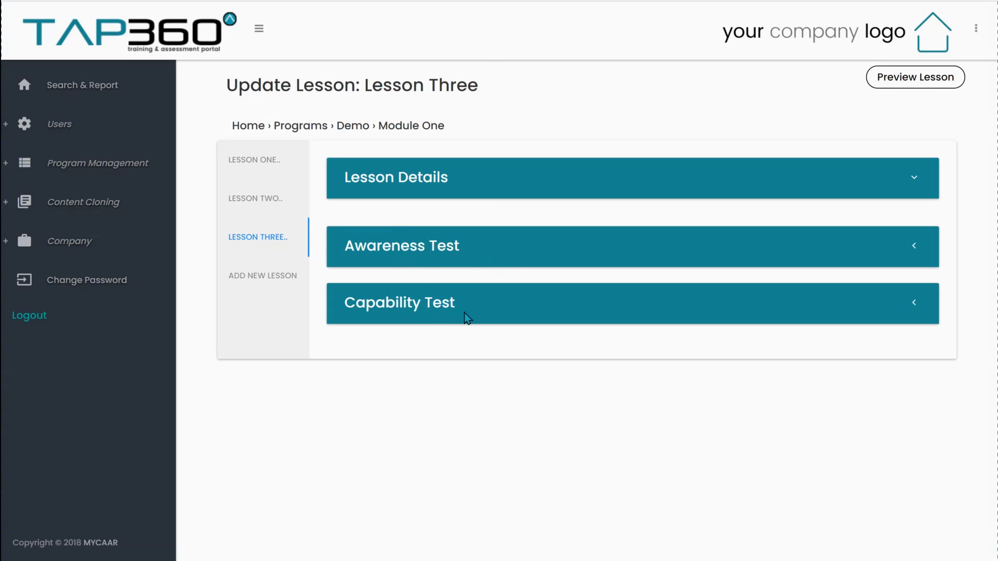
Move Lesson Three above Lesson One in the lesson order, and restore the original sequence.
{"action": "left_click", "coordinate": [275, 244]}
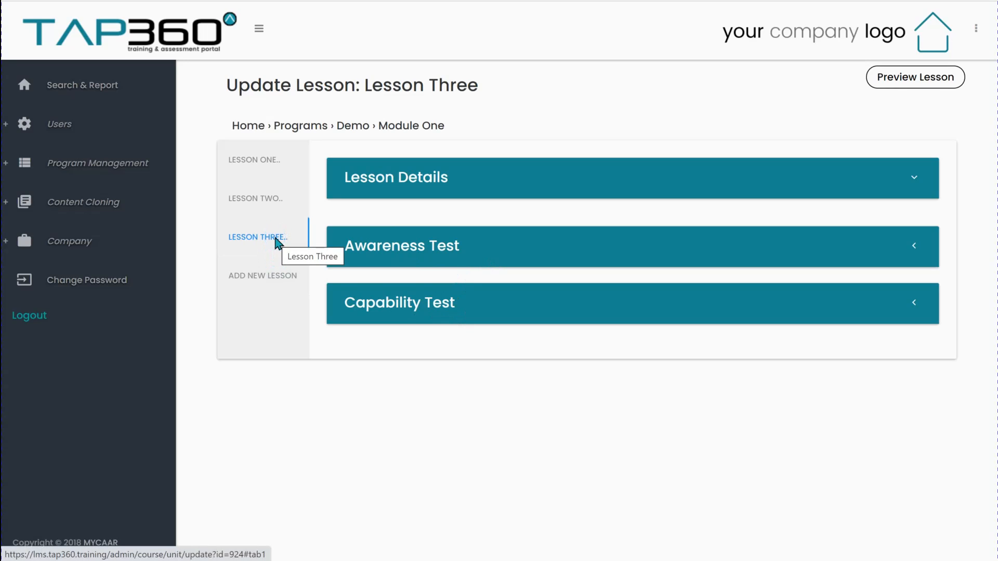
{"action": "left_click_drag", "start_coordinate": [255, 245], "coordinate": [254, 166]}
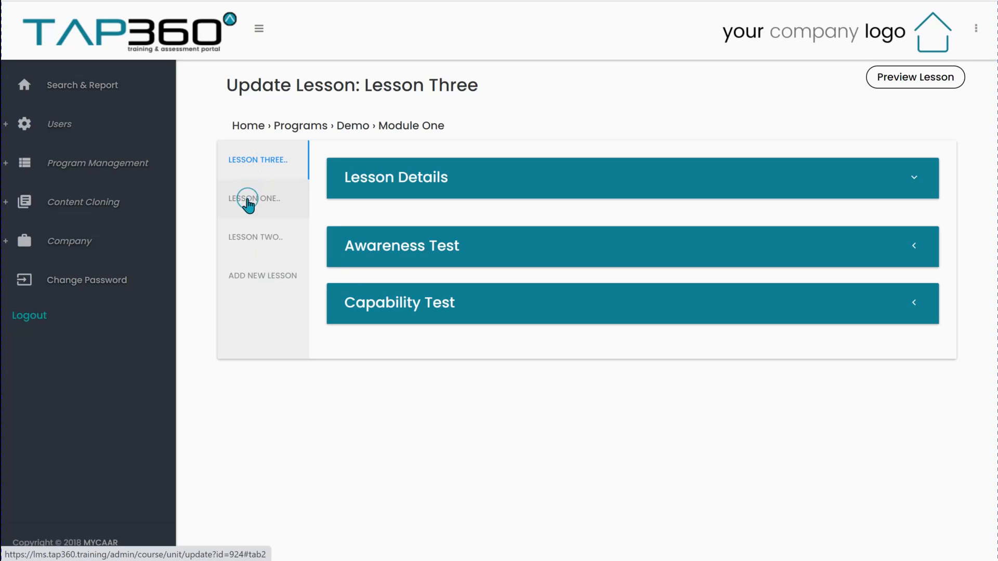
{"action": "left_click_drag", "start_coordinate": [249, 196], "coordinate": [254, 161]}
{"action": "left_click_drag", "start_coordinate": [262, 233], "coordinate": [268, 195]}
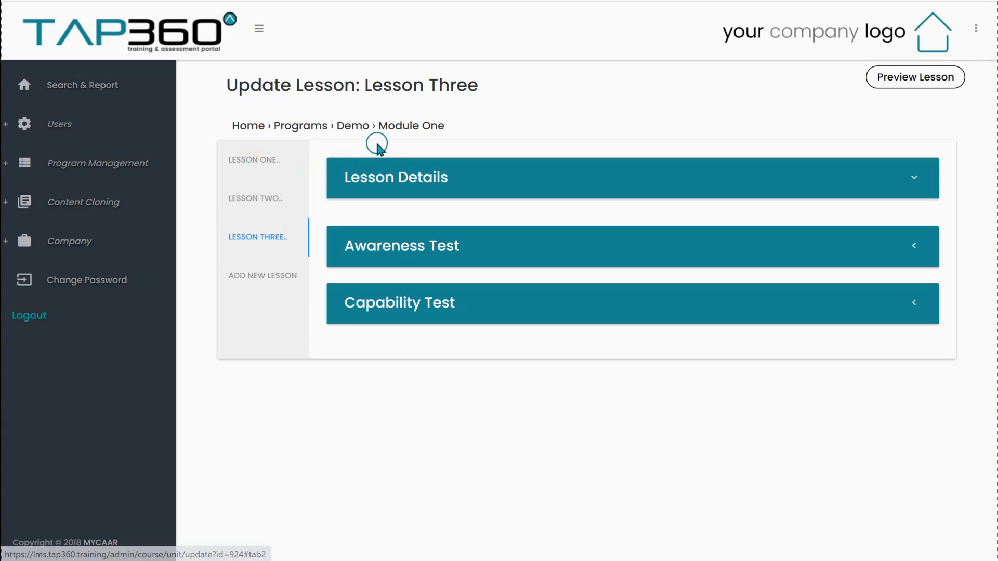
Go back through the Demo program to the full program list and search it for "demo".
{"action": "left_click", "coordinate": [357, 126]}
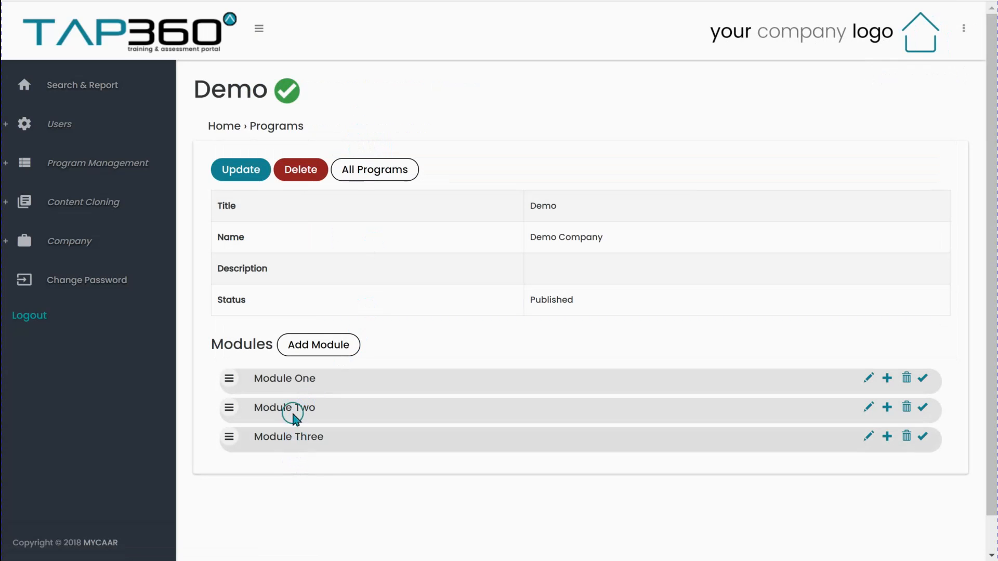
{"action": "left_click", "coordinate": [258, 136]}
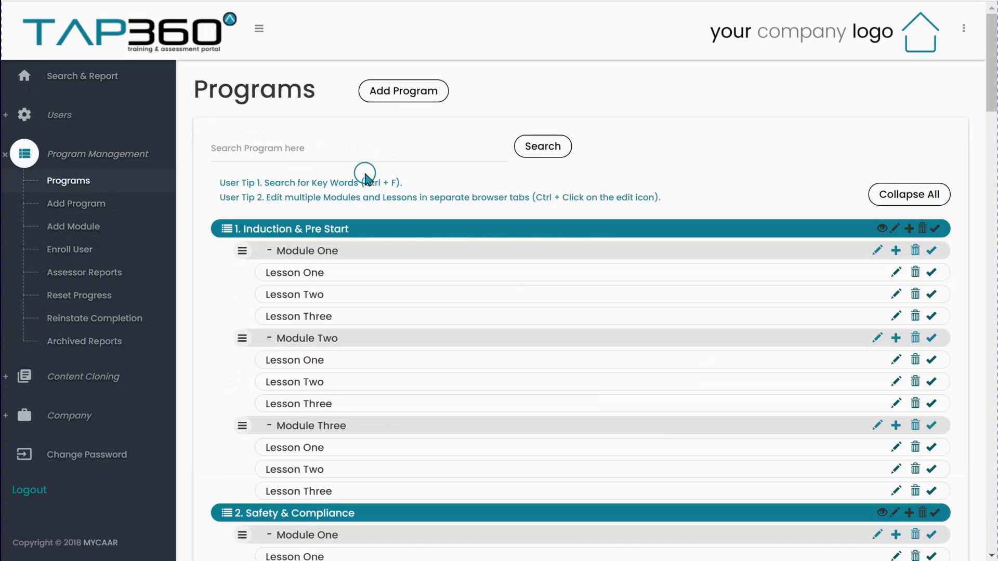
{"action": "left_click", "coordinate": [346, 151]}
{"action": "type", "text": "demo"}
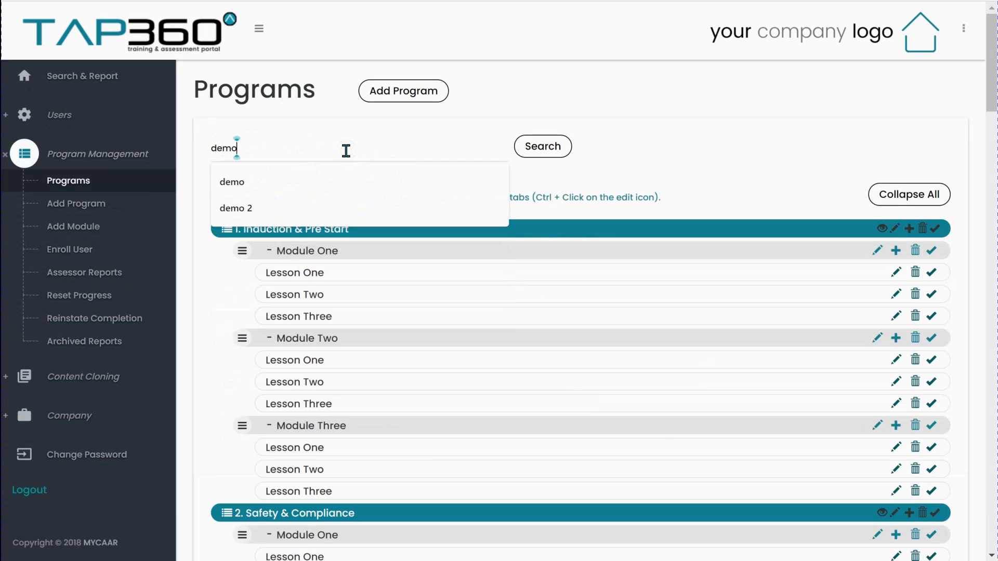
{"action": "left_click", "coordinate": [290, 183]}
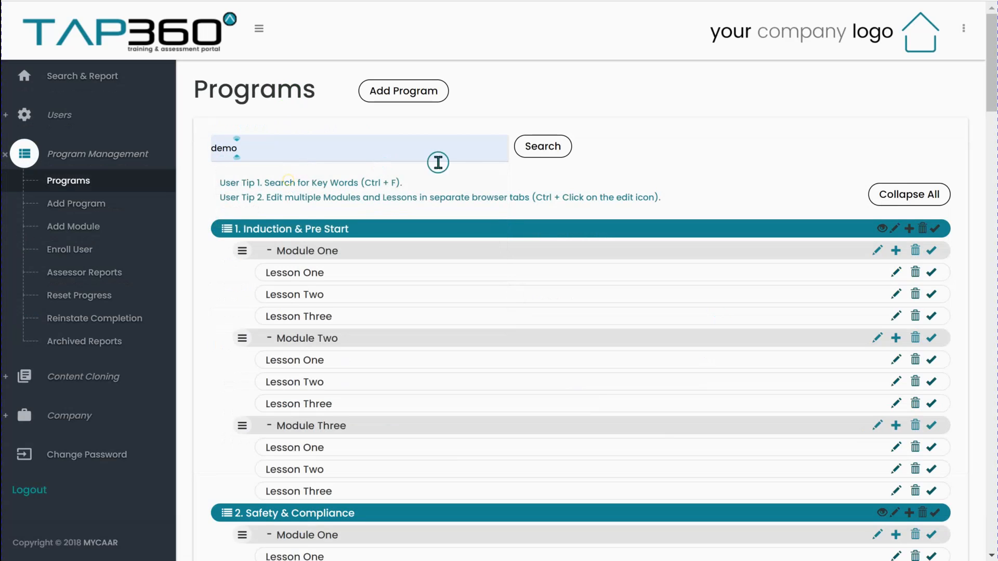
{"action": "left_click", "coordinate": [531, 158]}
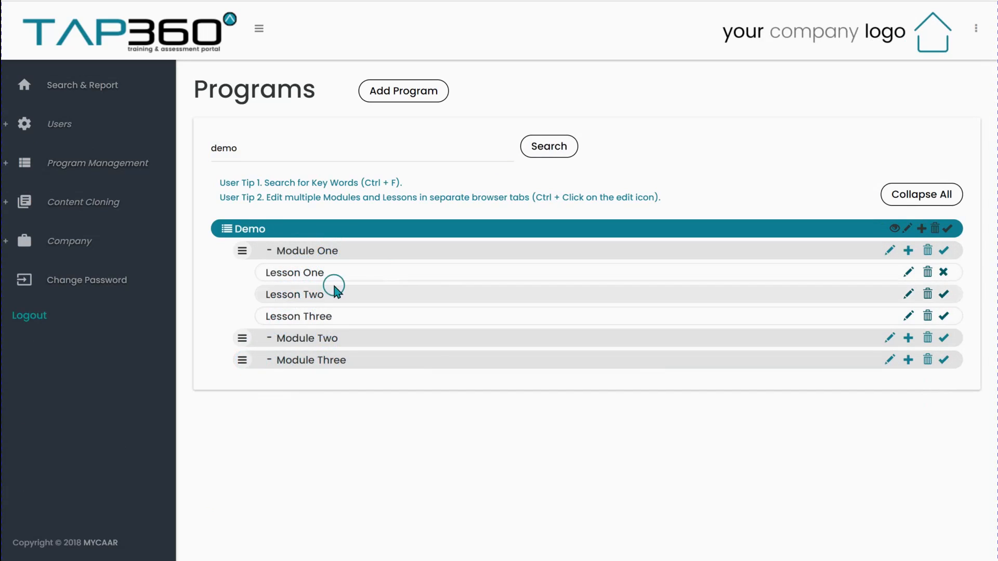
Open the new lesson form for Module One, and return to the program list filtered by "demo".
{"action": "left_click", "coordinate": [909, 252]}
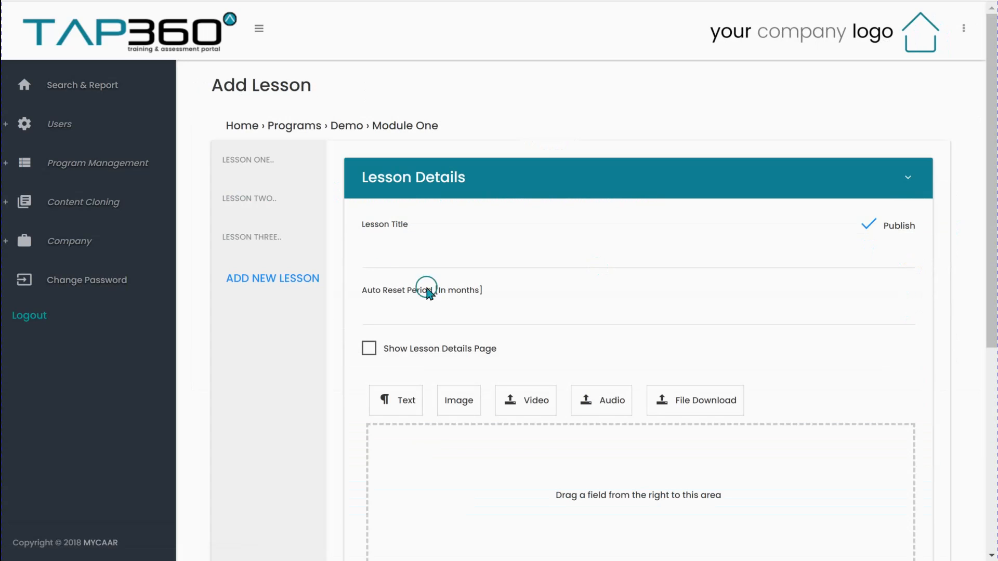
{"action": "mouse_move", "coordinate": [272, 245]}
{"action": "left_mouse_down"}
{"action": "mouse_move", "coordinate": [270, 208]}
{"action": "mouse_move", "coordinate": [269, 238]}
{"action": "left_mouse_up"}
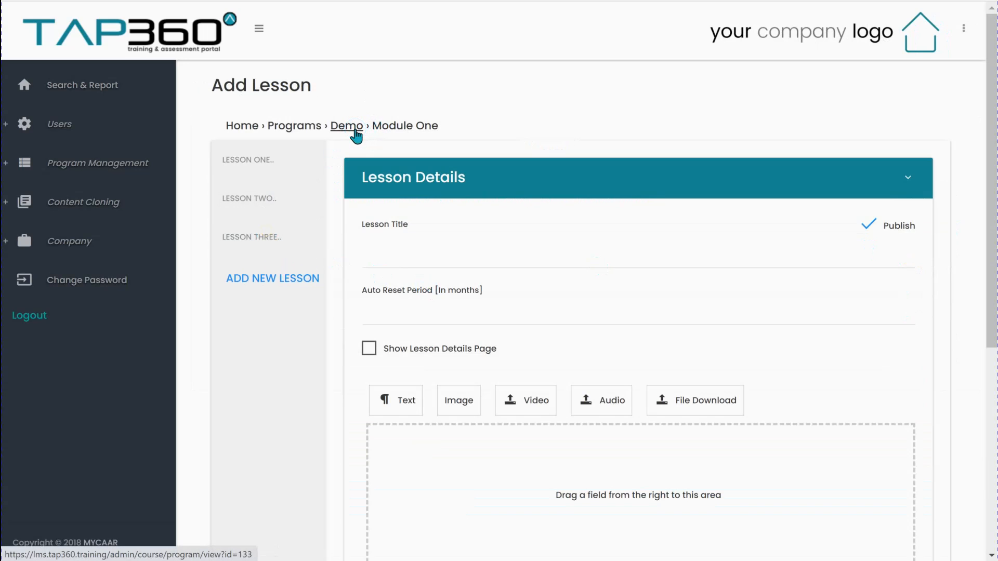
{"action": "left_click", "coordinate": [302, 125]}
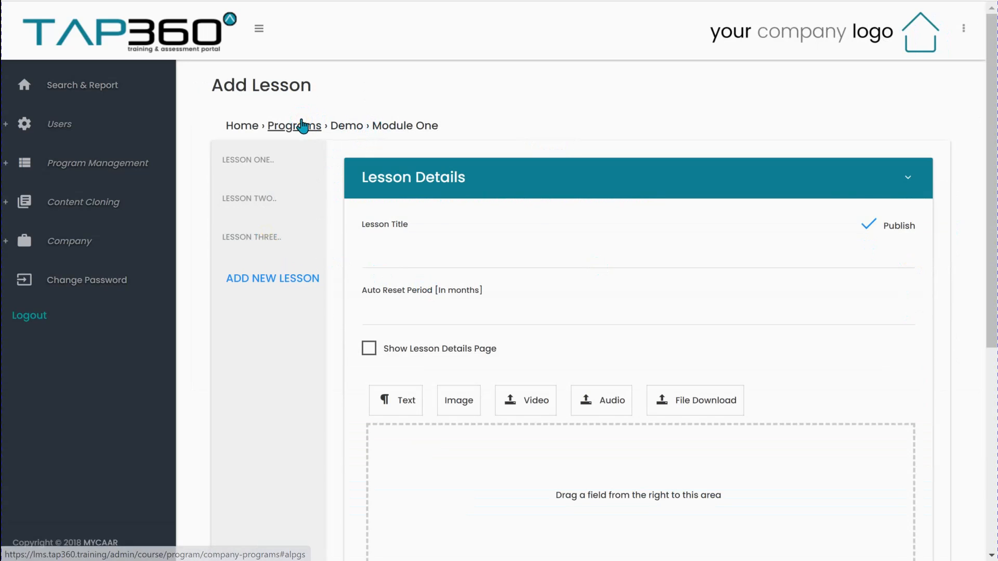
{"action": "left_click", "coordinate": [277, 148]}
{"action": "type", "text": "demo"}
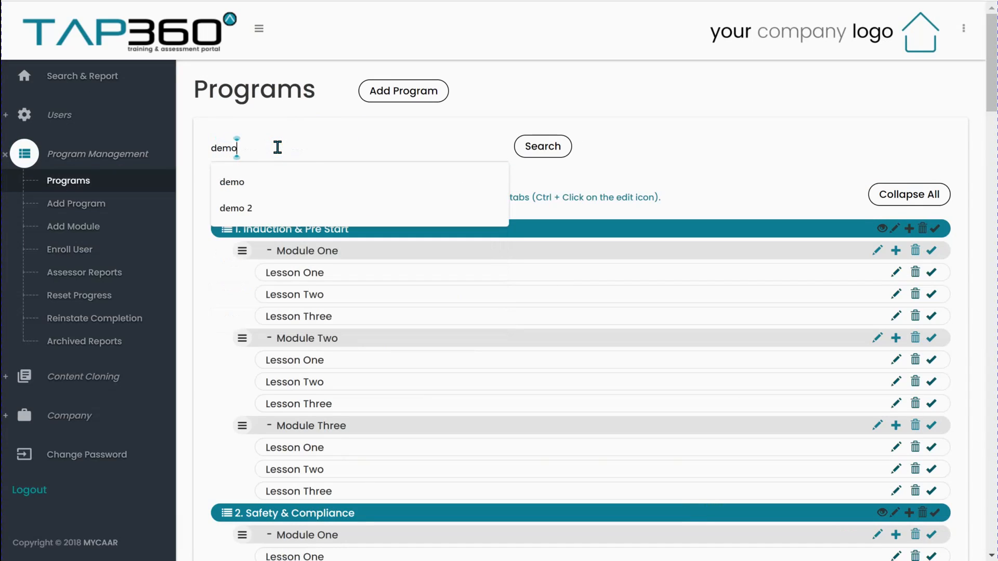
{"action": "left_click", "coordinate": [259, 181]}
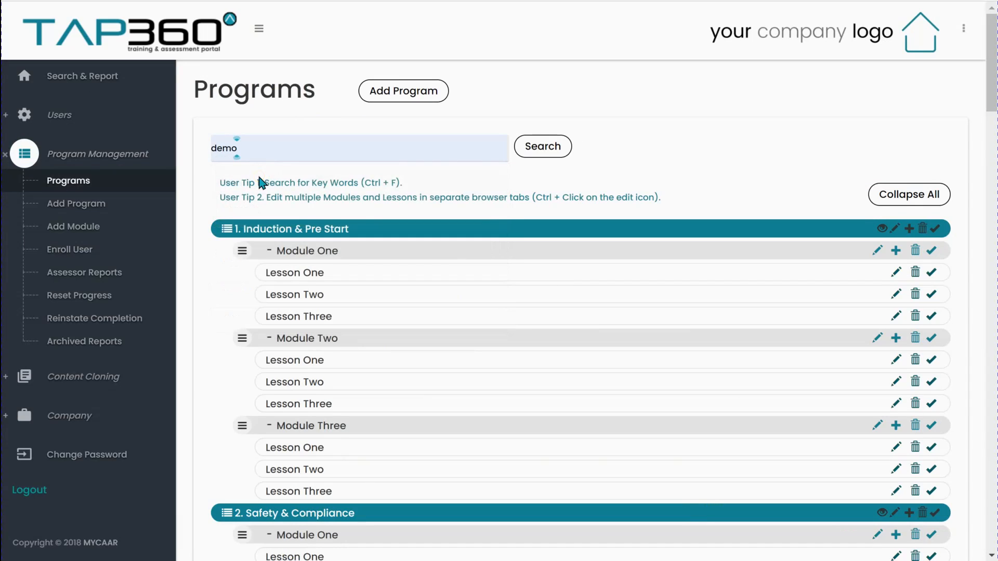
{"action": "left_click", "coordinate": [541, 150]}
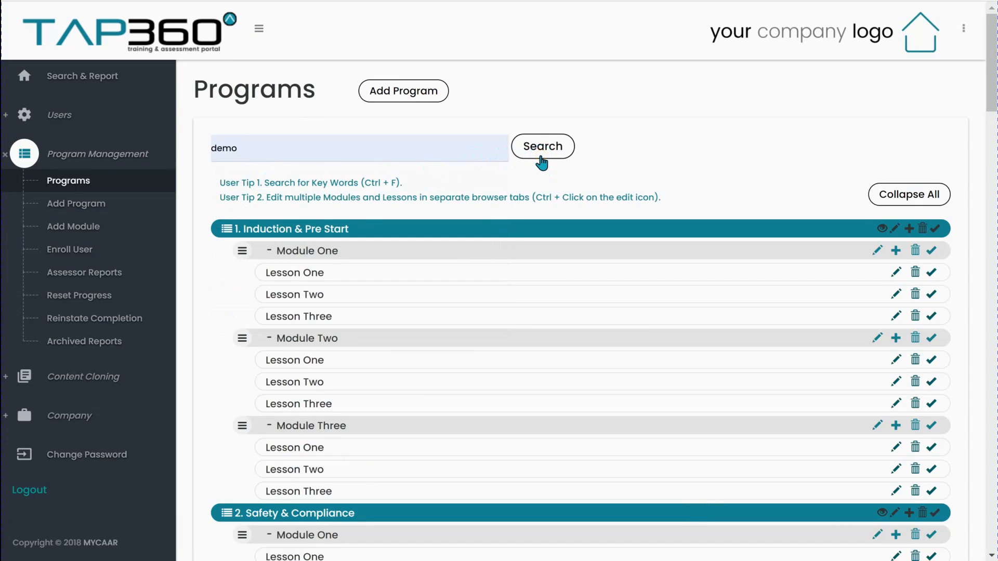
Try reordering the Demo program's modules by moving Module Three up and Module One down.
{"action": "left_click", "coordinate": [243, 360]}
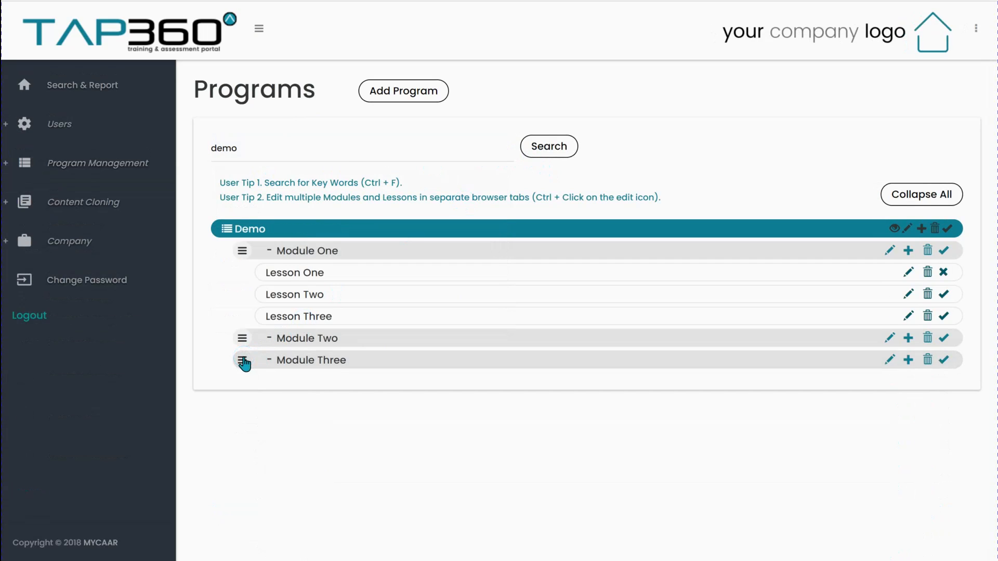
{"action": "left_click_drag", "start_coordinate": [244, 364], "coordinate": [247, 339]}
{"action": "left_click_drag", "start_coordinate": [242, 252], "coordinate": [245, 319]}
Open the Demo program for editing, change its title to Demo 3, and update it.
{"action": "left_click", "coordinate": [907, 231]}
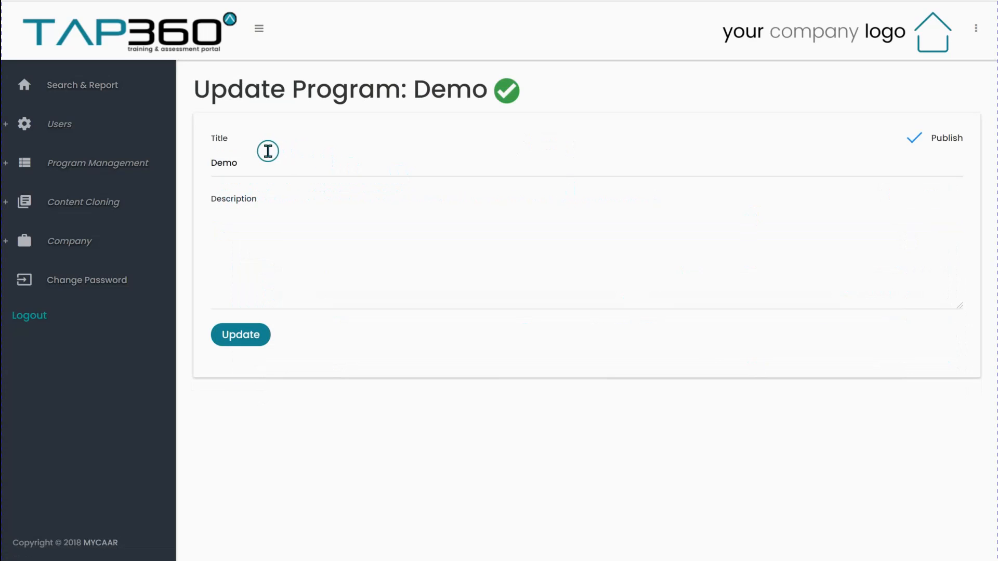
{"action": "left_click", "coordinate": [269, 162]}
{"action": "type", "text": "3"}
{"action": "left_click", "coordinate": [265, 336]}
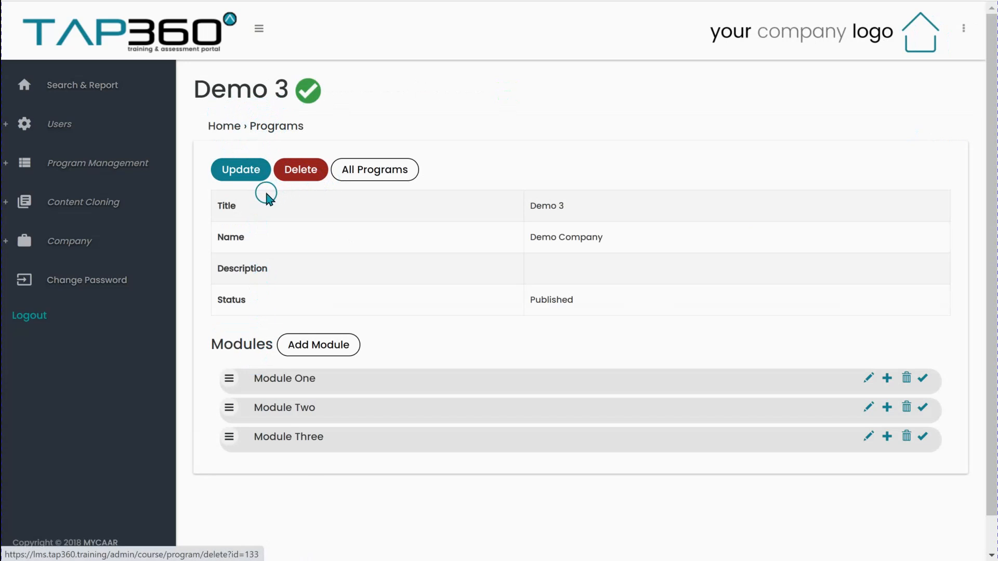
Open Module One of the Demo 3 program for editing and save it under its existing name.
{"action": "left_click", "coordinate": [869, 379]}
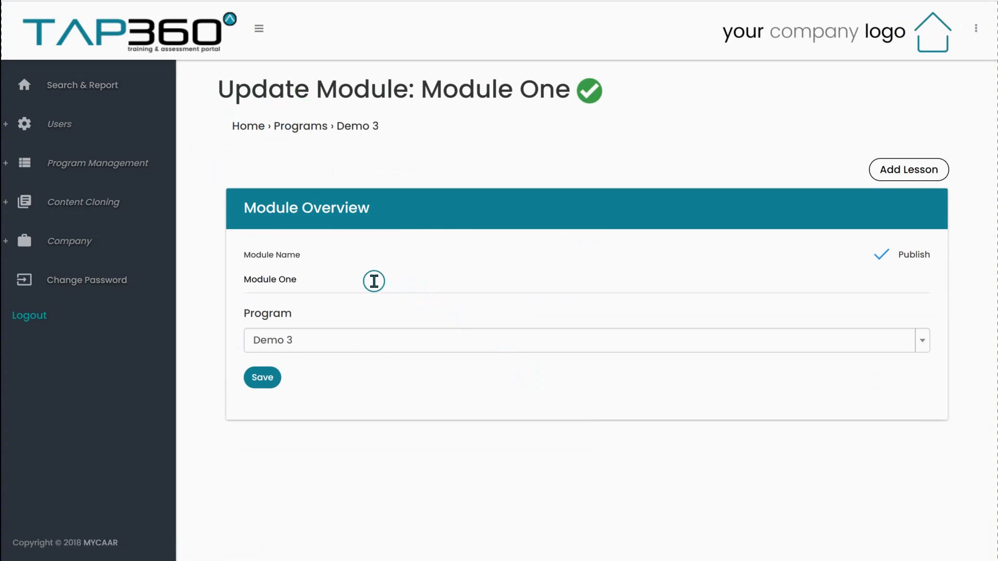
{"action": "left_click", "coordinate": [373, 282]}
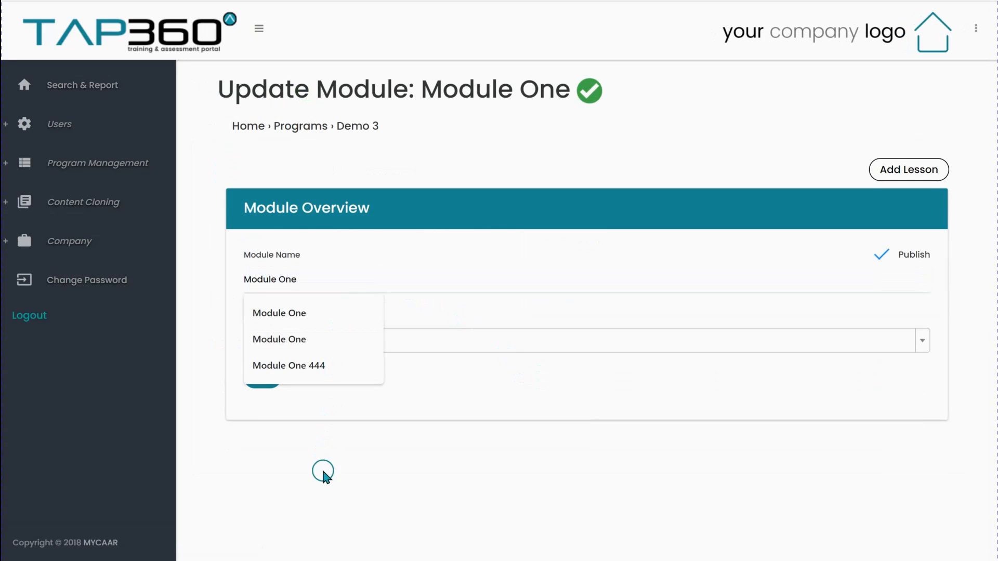
{"action": "left_click", "coordinate": [262, 386]}
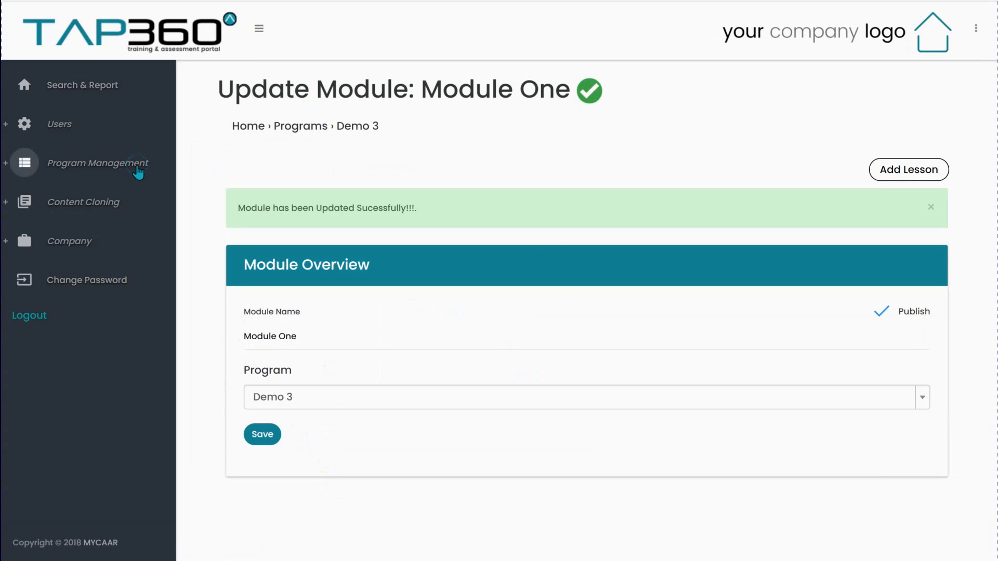
Add a published module named The Essentials to the Demo 3 program and save it.
{"action": "left_click", "coordinate": [287, 130]}
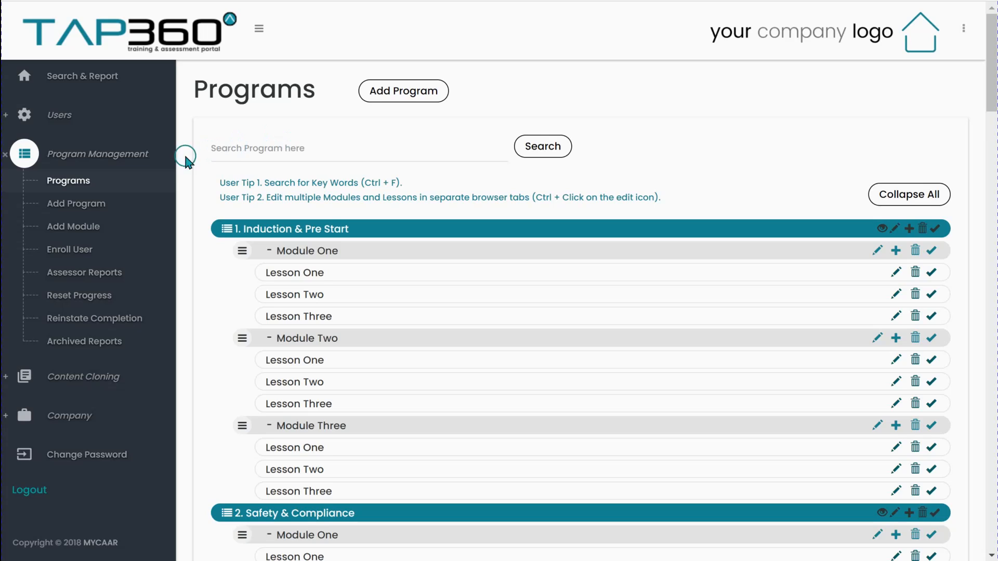
{"action": "left_click", "coordinate": [74, 228]}
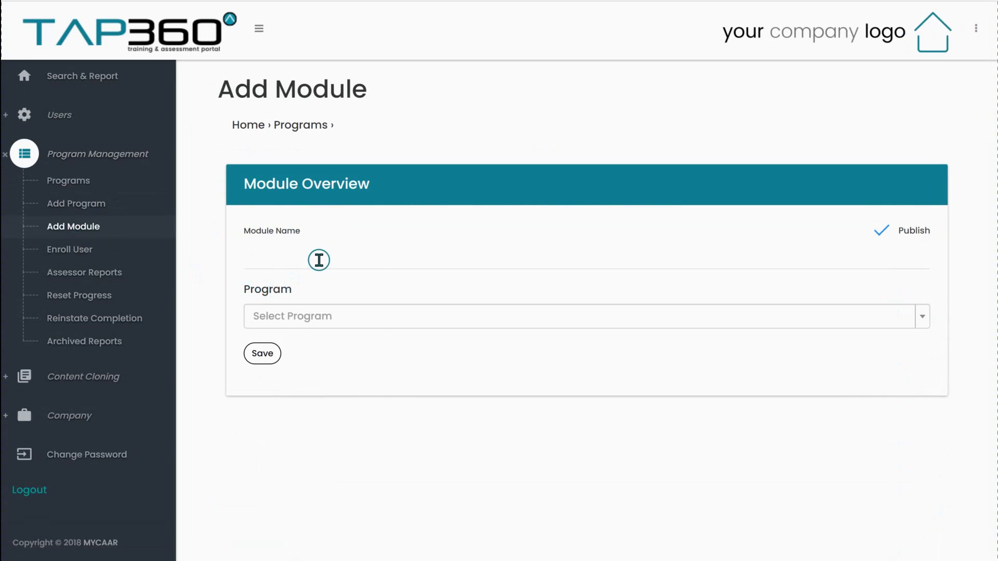
{"action": "left_click", "coordinate": [320, 260]}
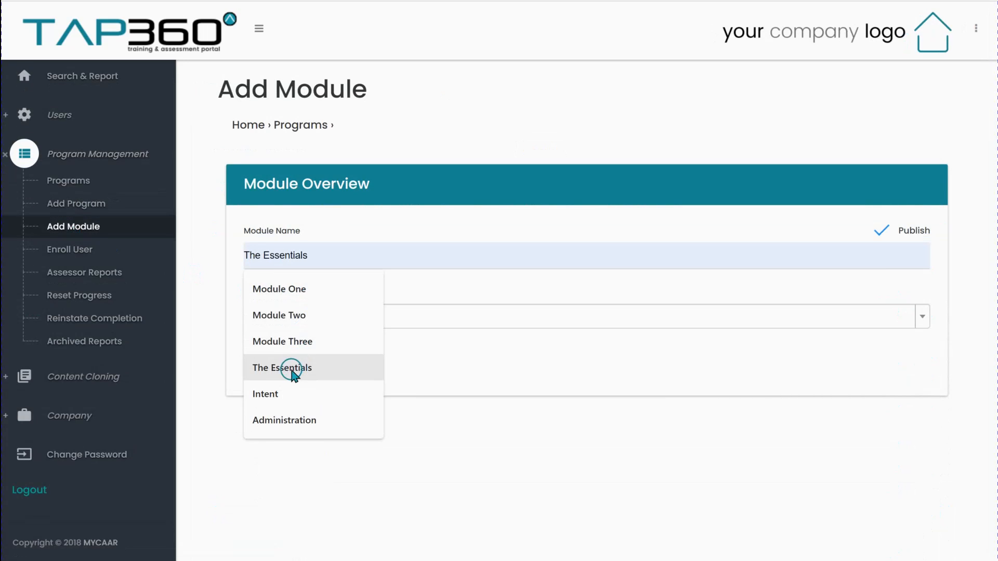
{"action": "left_click", "coordinate": [291, 369]}
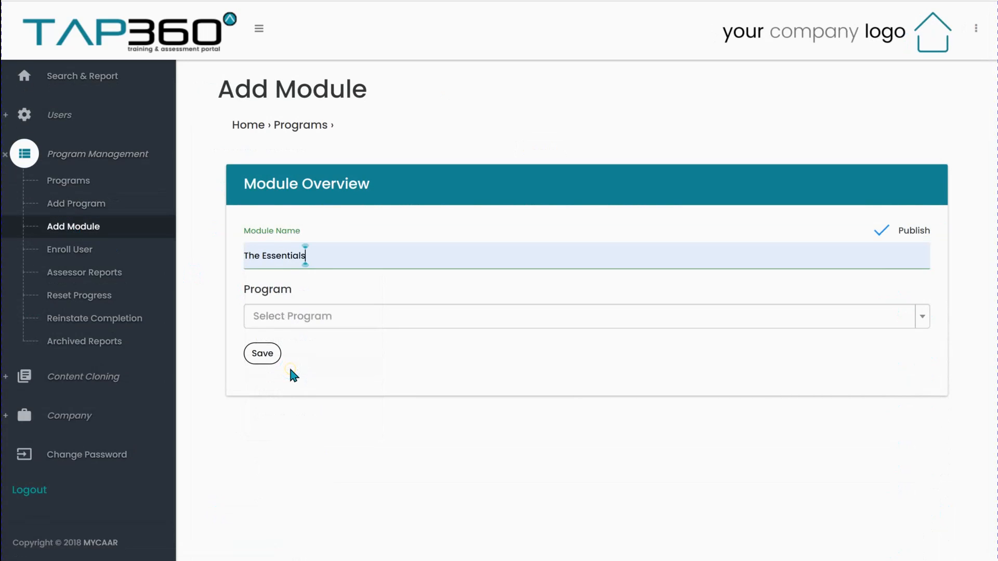
{"action": "left_click", "coordinate": [317, 326]}
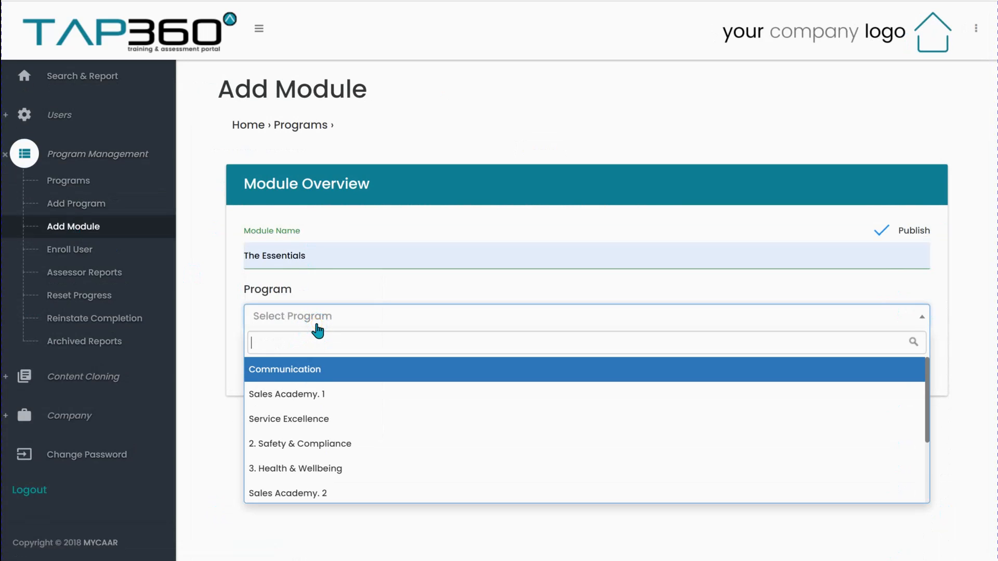
{"action": "type", "text": "demo"}
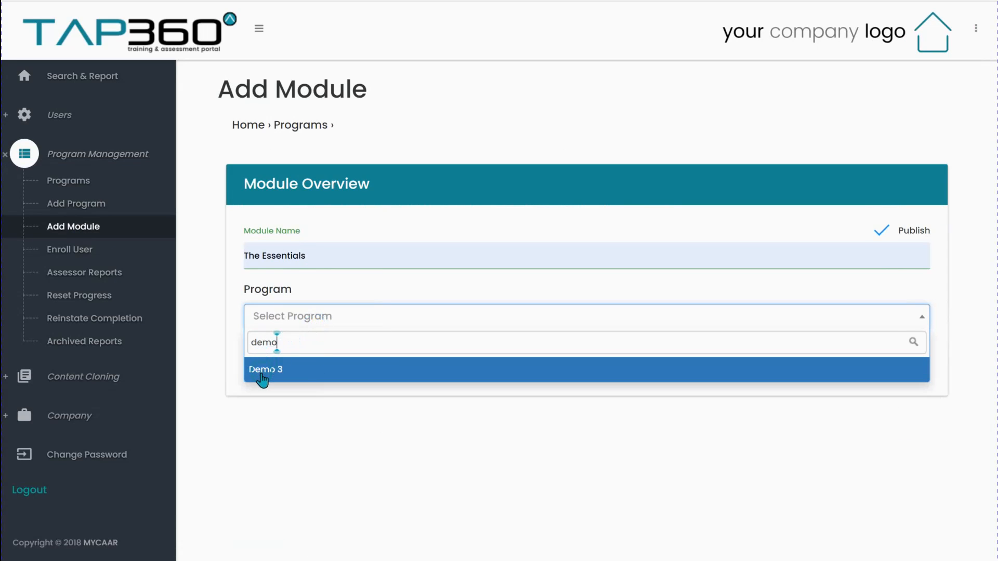
{"action": "left_click", "coordinate": [262, 370]}
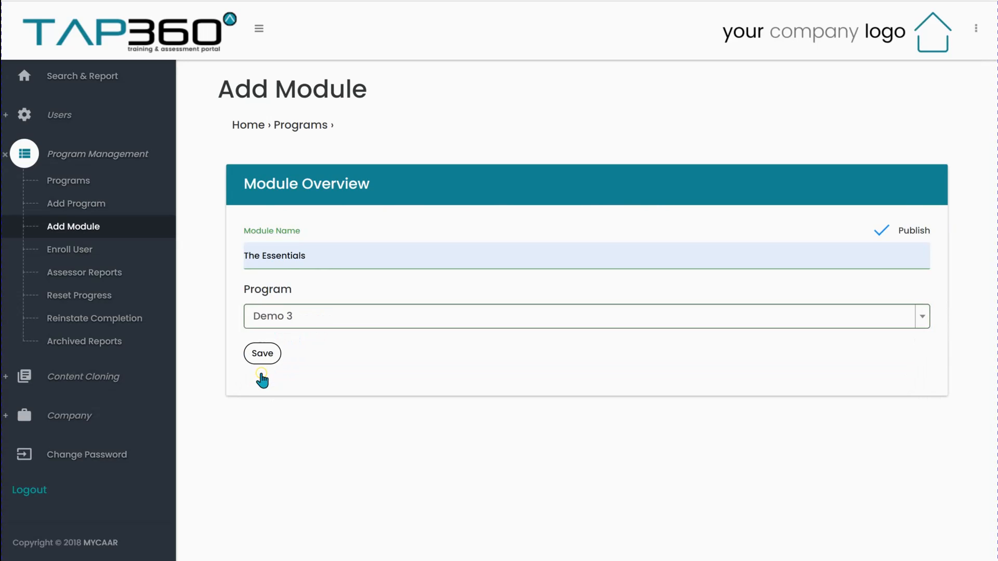
{"action": "left_click", "coordinate": [267, 361]}
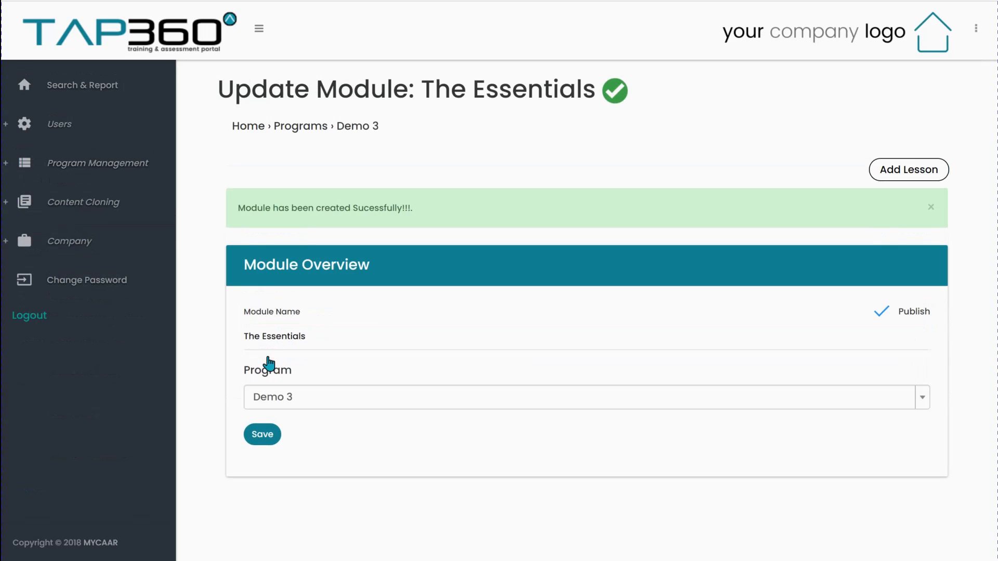
Open the Demo 3 program's overview and move The Essentials above Module One in the module order.
{"action": "left_click", "coordinate": [358, 127]}
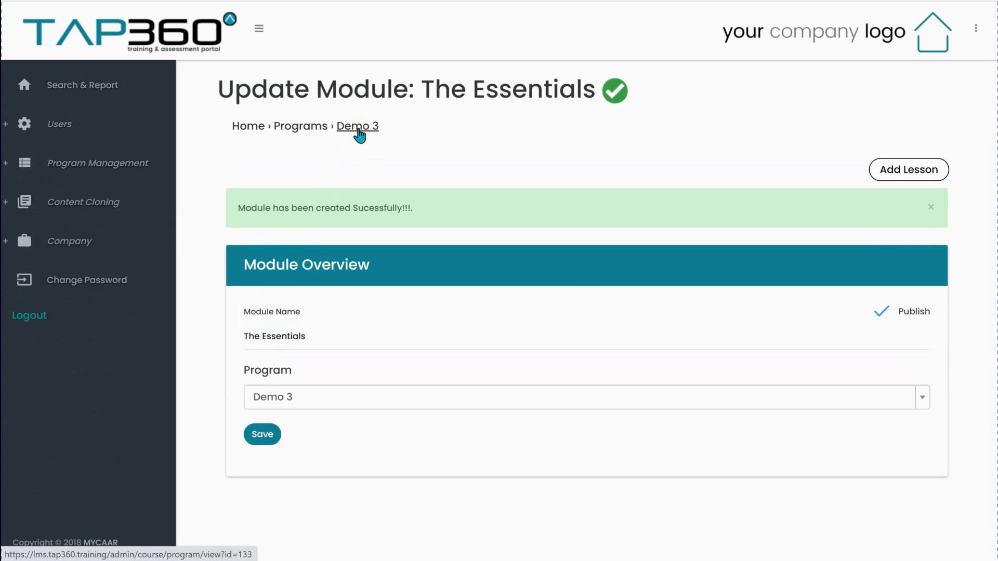
{"action": "left_click", "coordinate": [319, 429]}
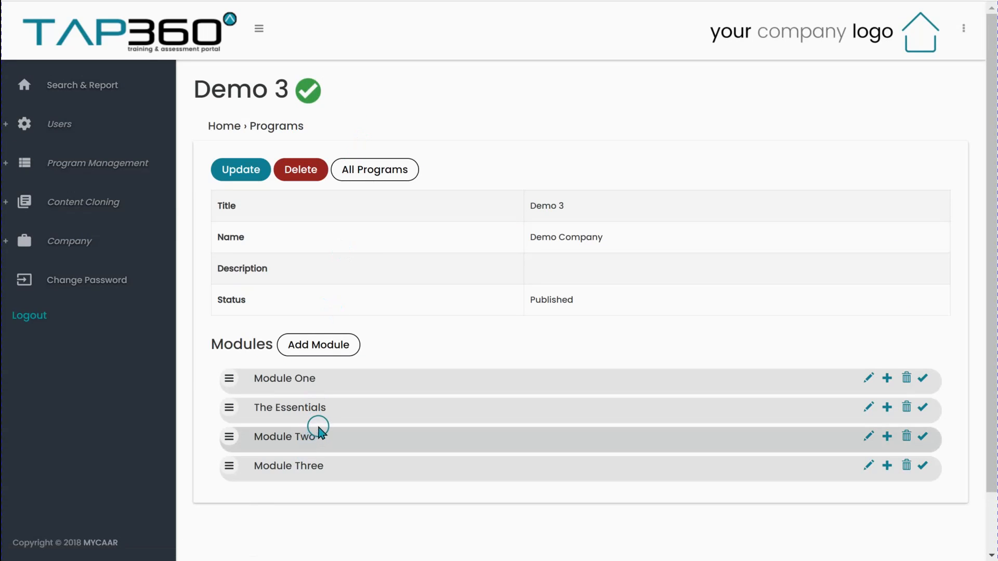
{"action": "left_click", "coordinate": [239, 415]}
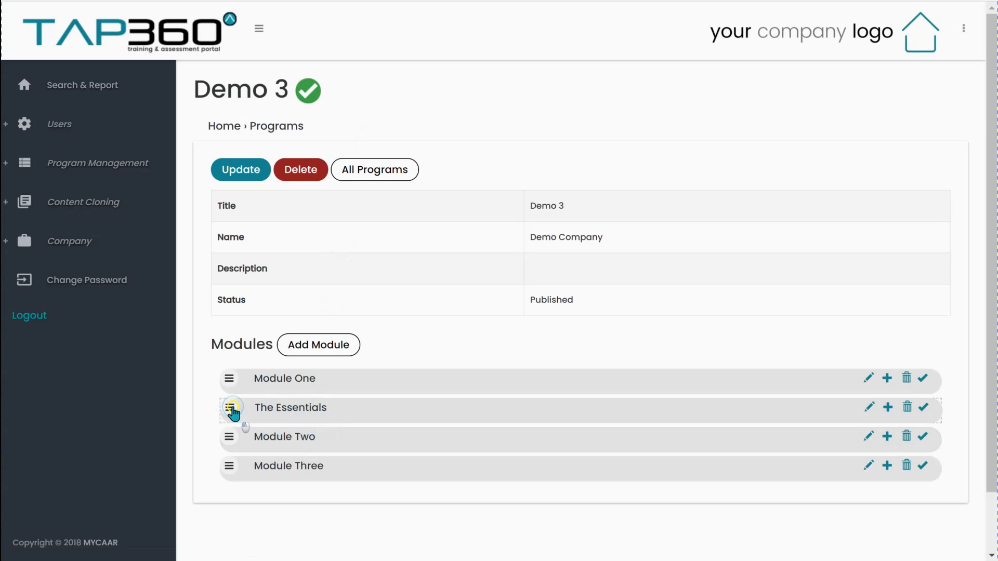
{"action": "left_click_drag", "start_coordinate": [230, 414], "coordinate": [230, 381]}
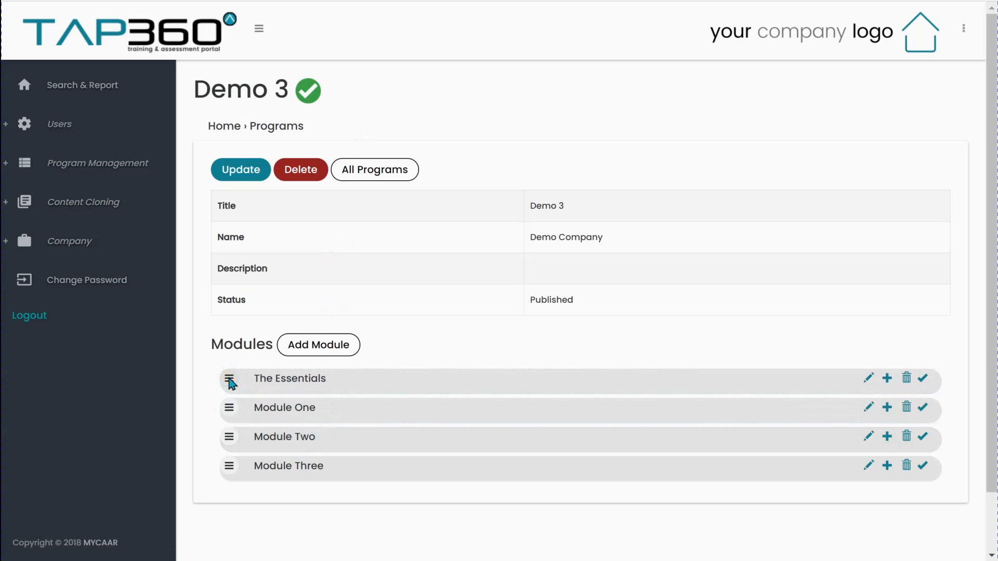